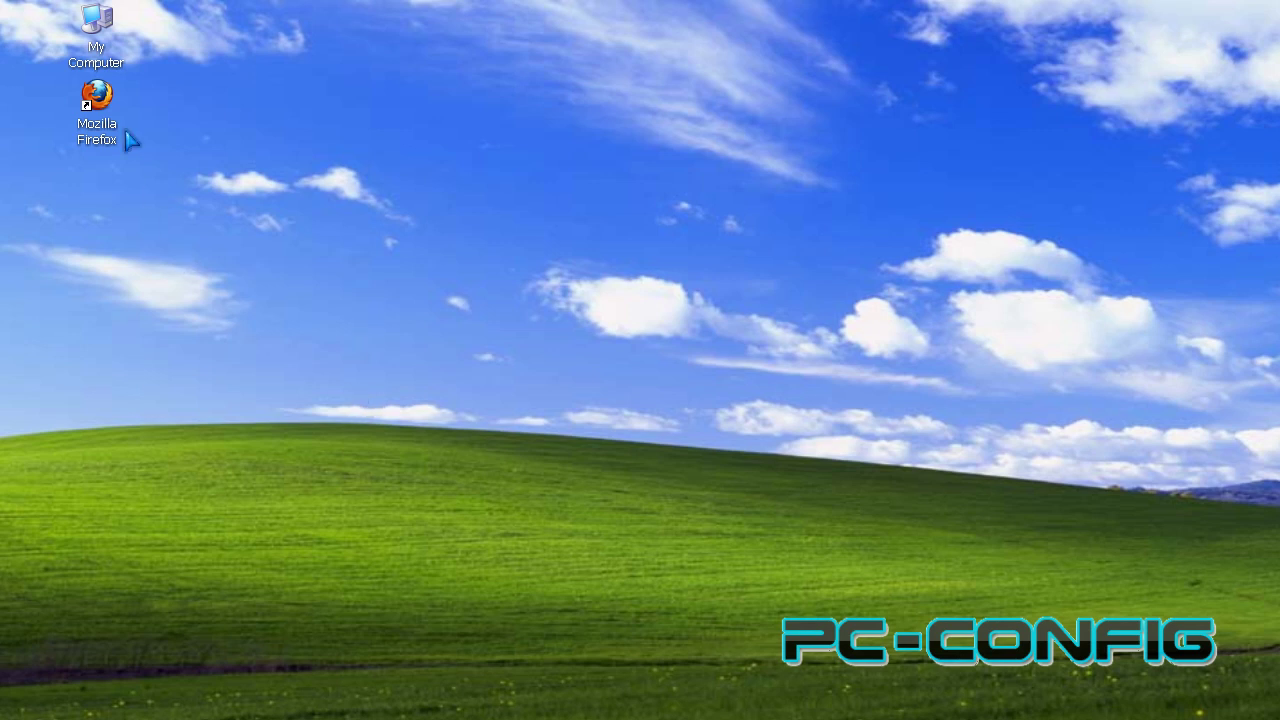
double_click(105, 103)
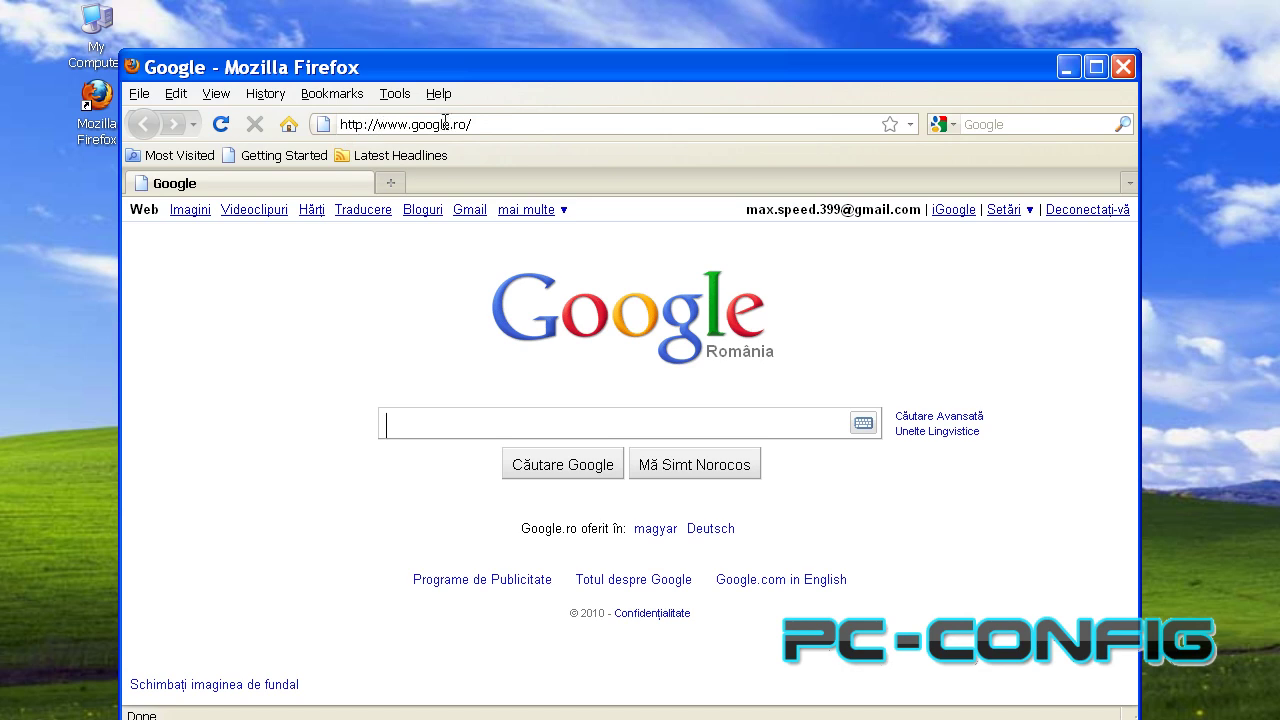
click(483, 122)
click(483, 122)
text(sites)
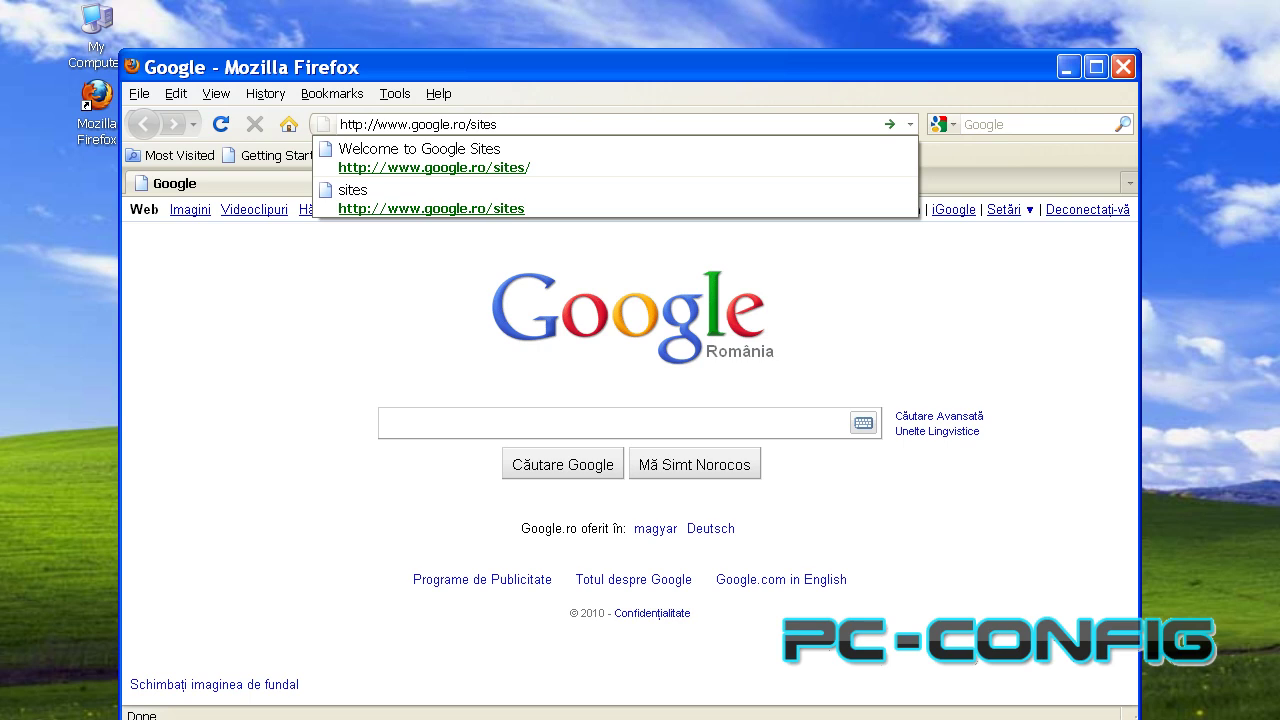
key(Return)
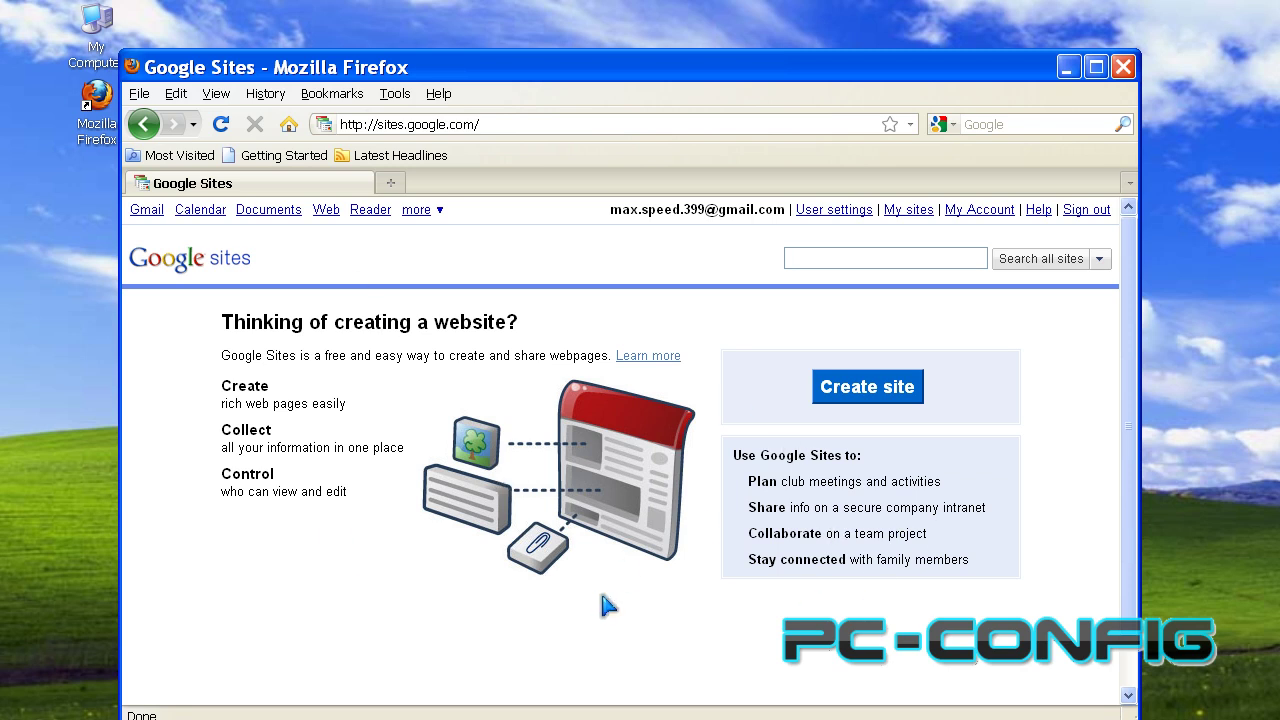
Step: Start creating a new site, naming it test.pcconfig with testpcconfig as the ending of its URL
click(852, 390)
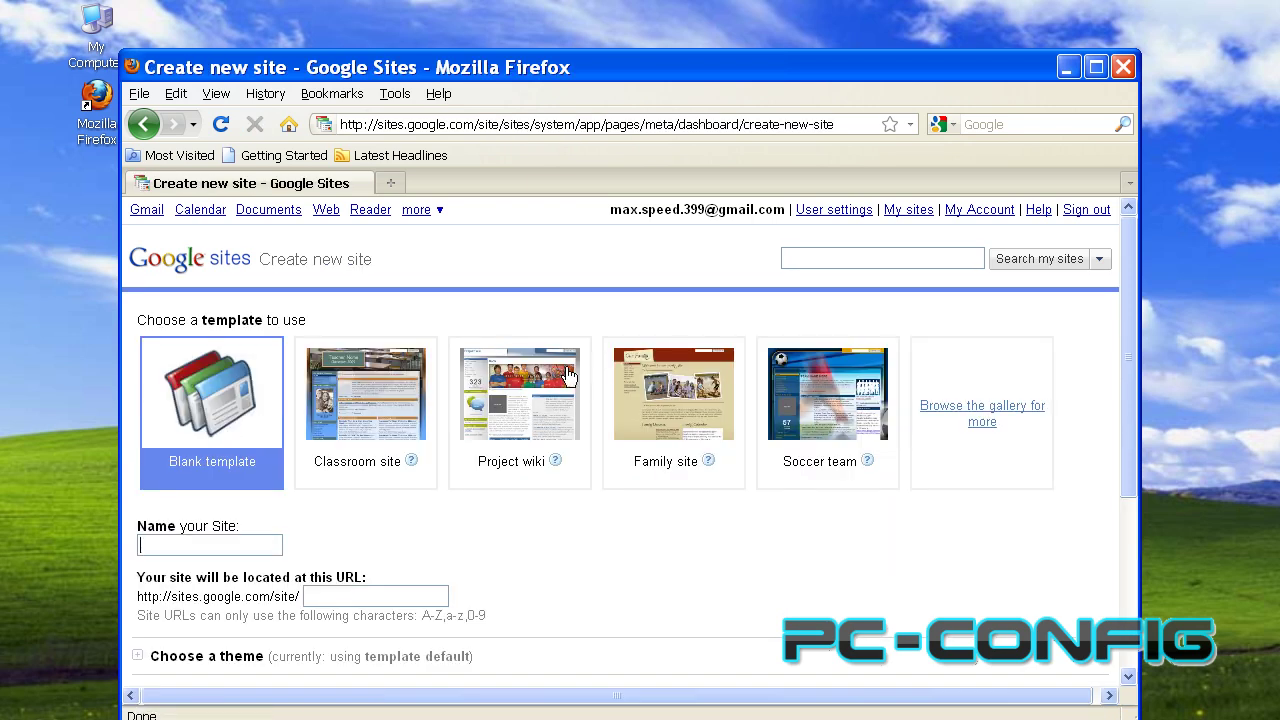
scroll(503, 358, down, 4)
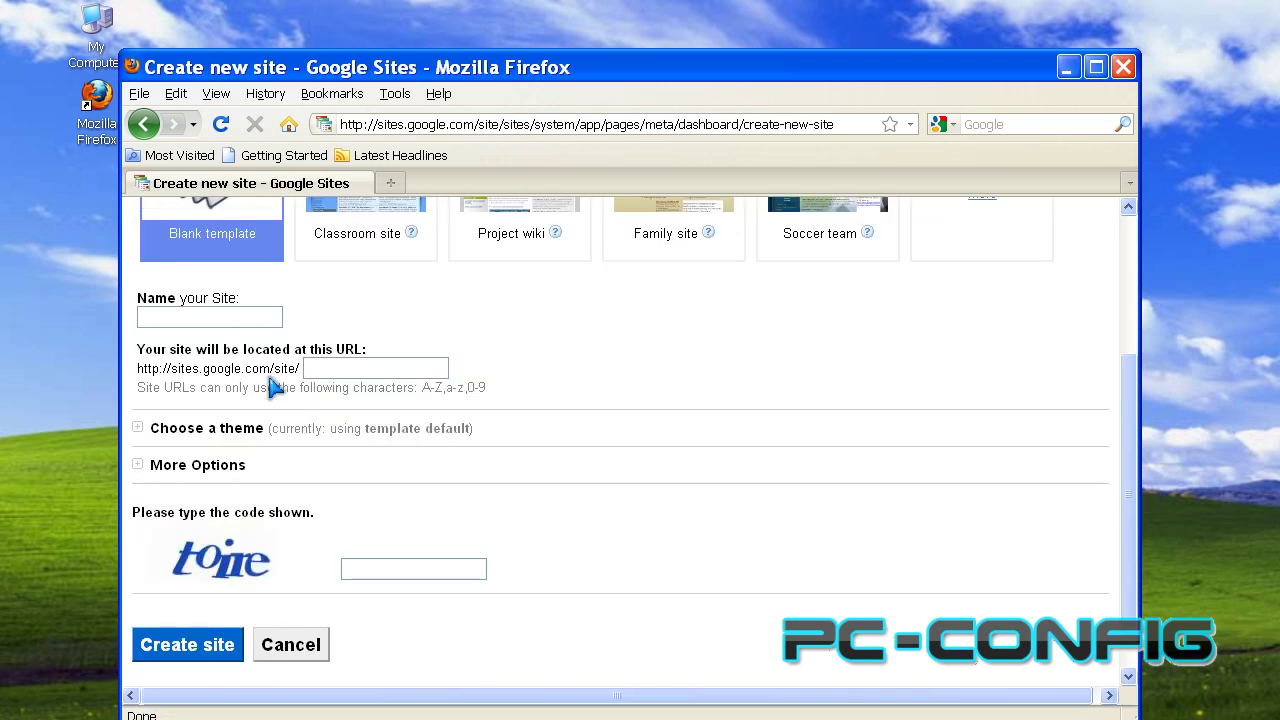
click(234, 317)
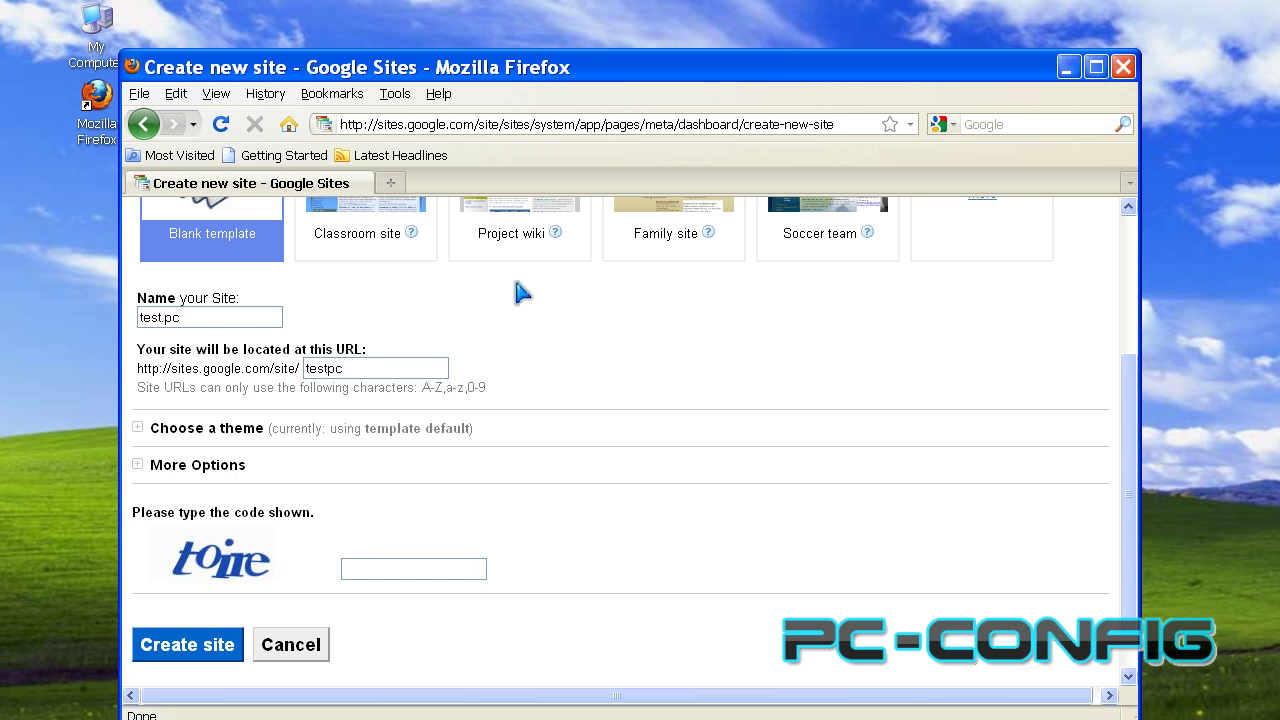
text(nfig)
drag(138, 349, 352, 357)
click(318, 369)
drag(298, 347, 376, 354)
click(400, 371)
scroll(272, 484, down, 1)
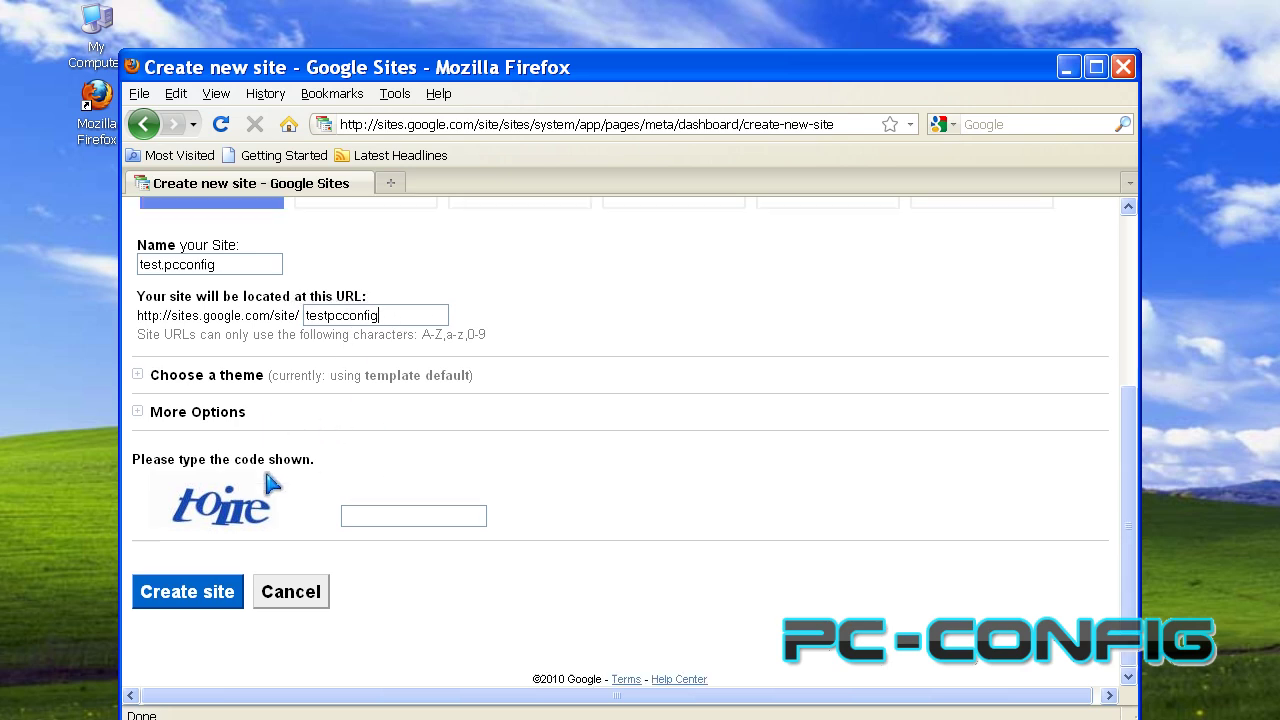
Step: Expand the additional site options and review the description, sharing, mature content and code fields
scroll(272, 484, up, 2)
scroll(260, 491, down, 2)
click(139, 412)
scroll(215, 498, down, 2)
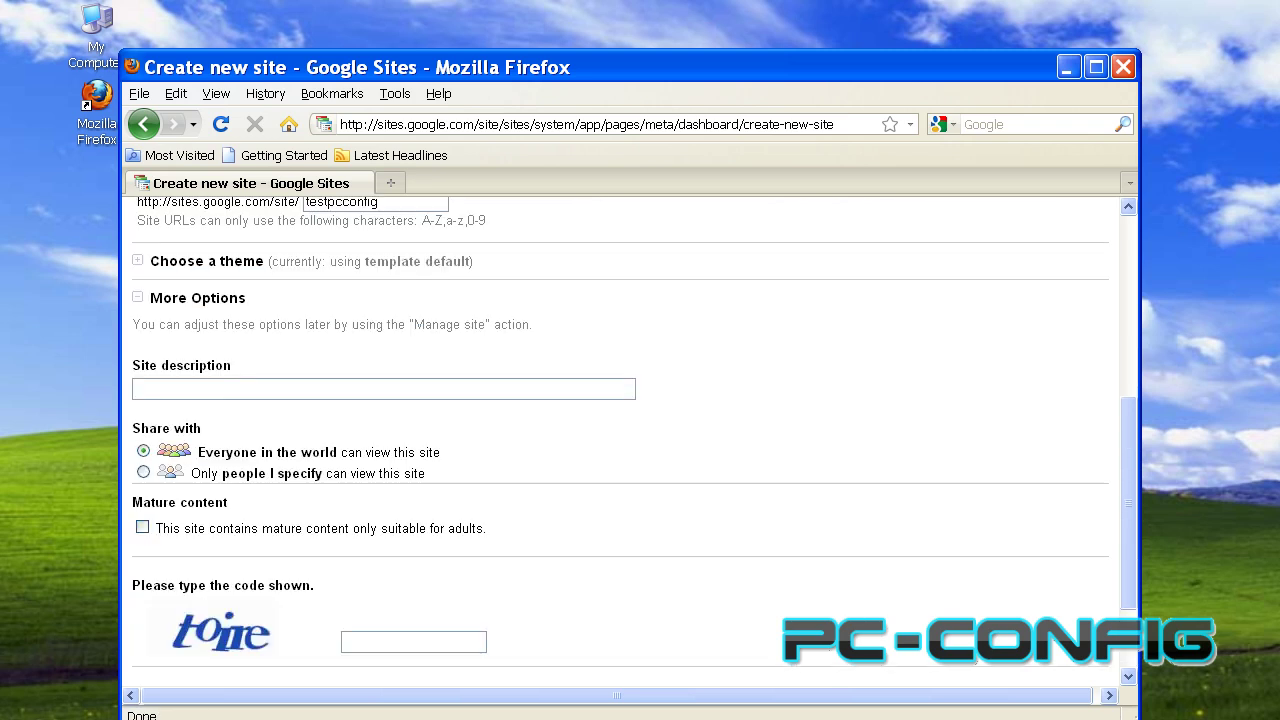
click(284, 395)
scroll(325, 440, down, 2)
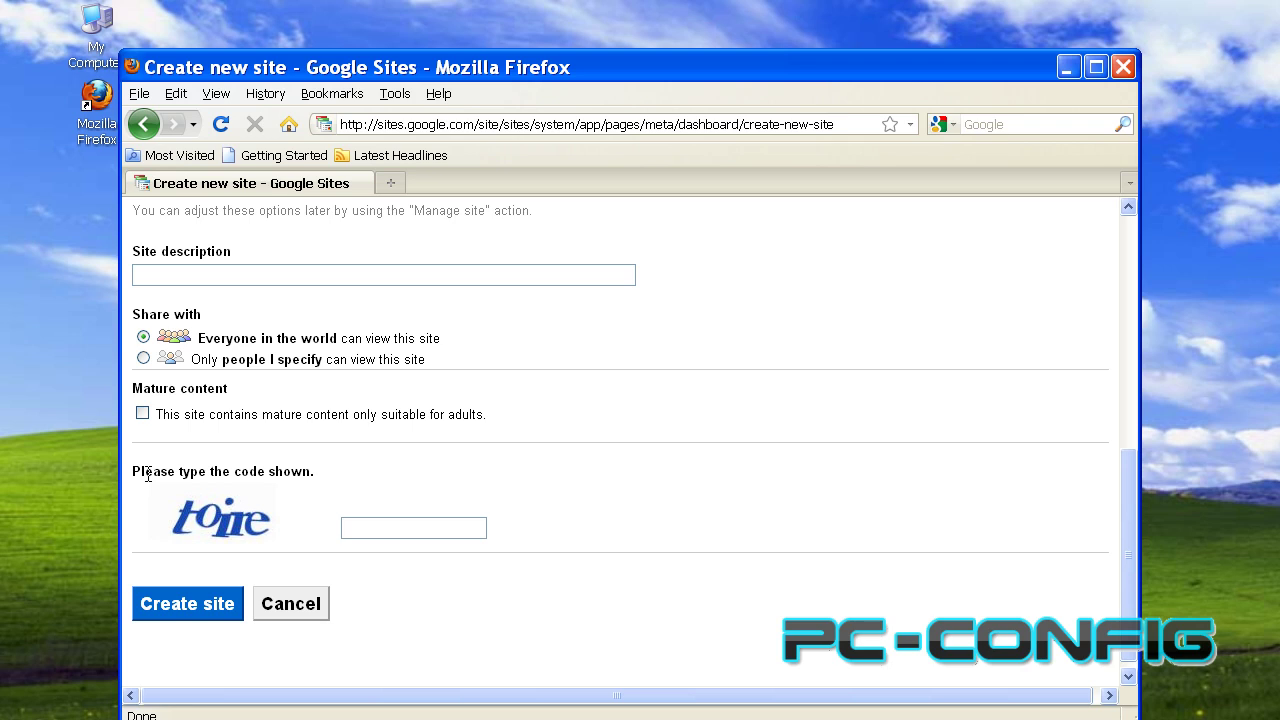
drag(133, 471, 275, 472)
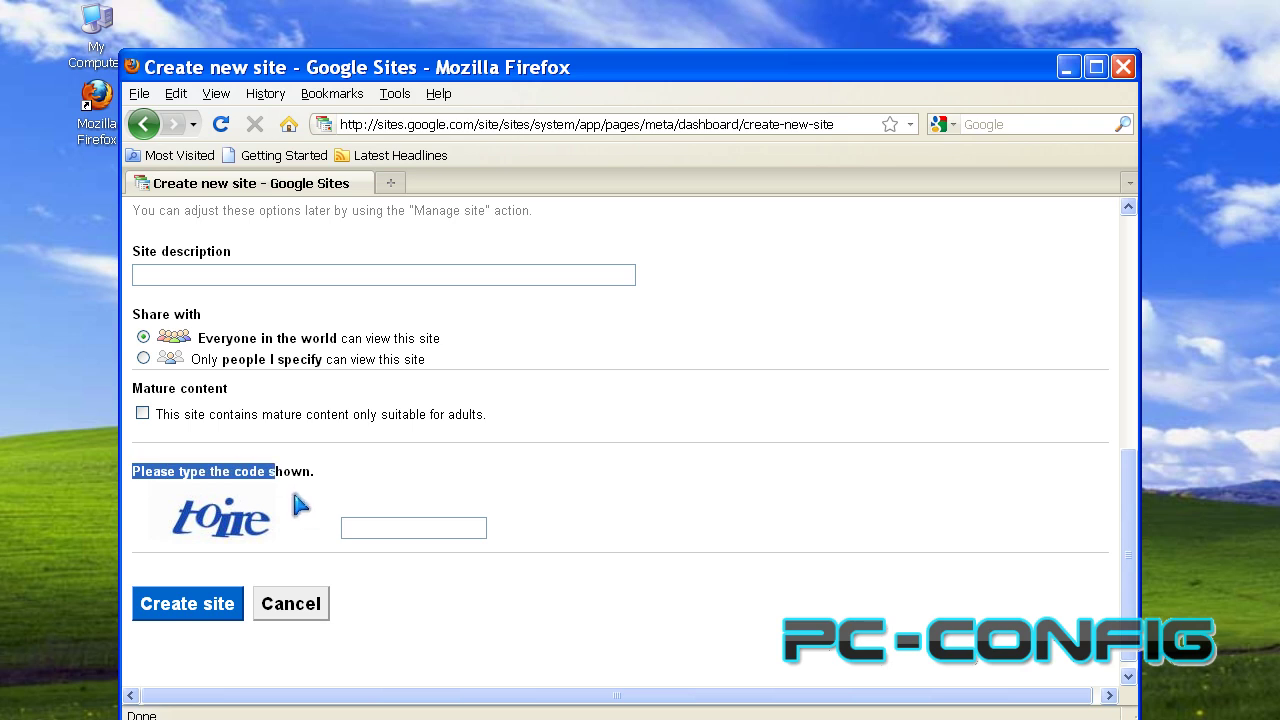
click(338, 484)
scroll(220, 543, up, 6)
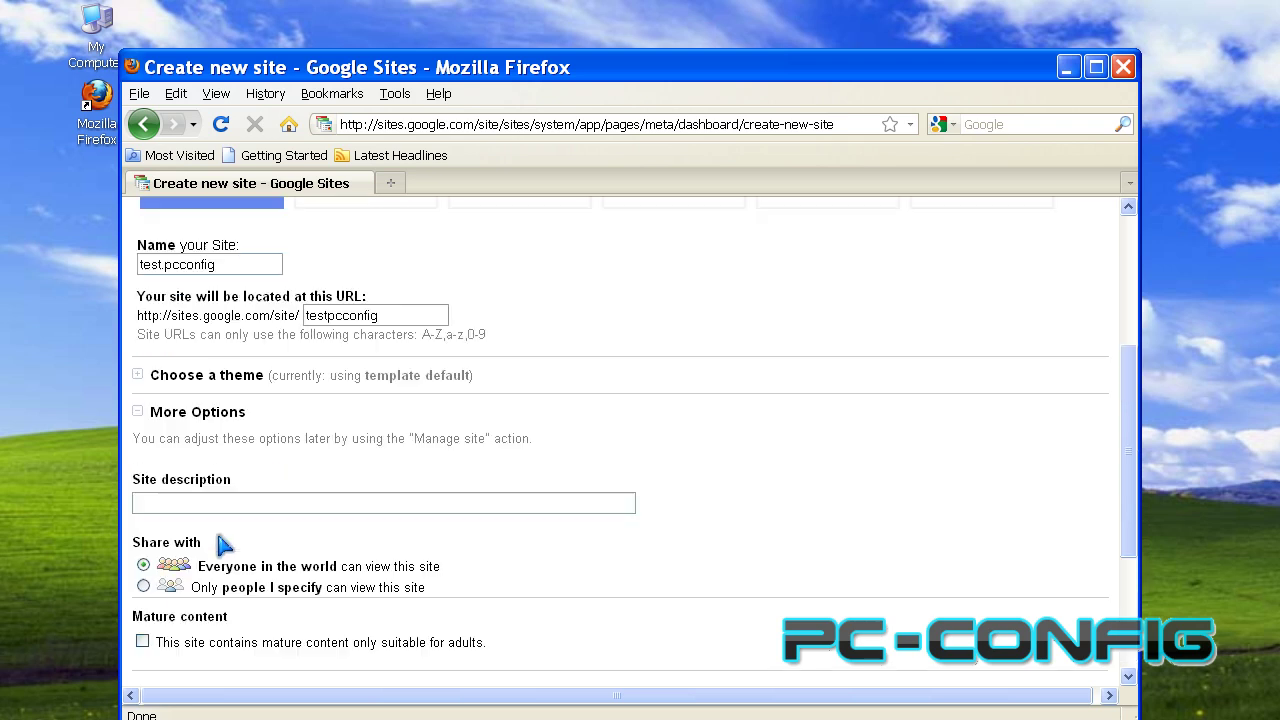
scroll(222, 541, down, 2)
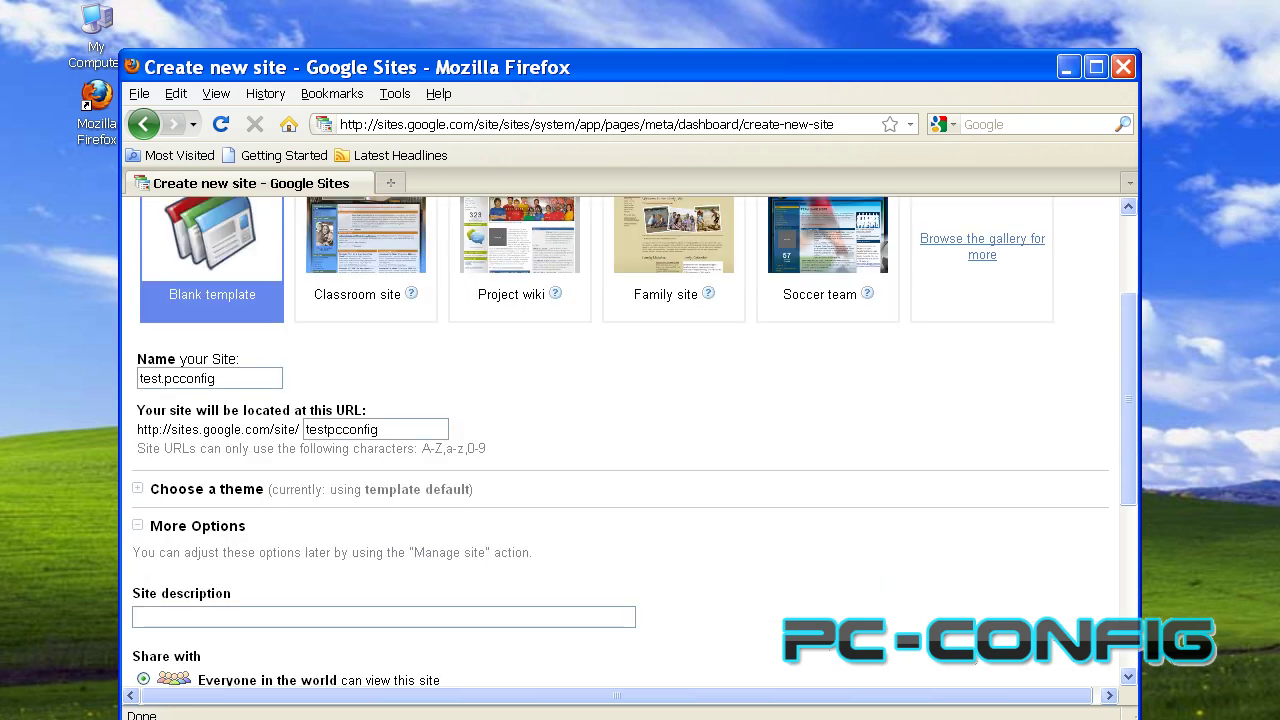
Step: Browse the available site themes and choose Terra: Water
click(139, 495)
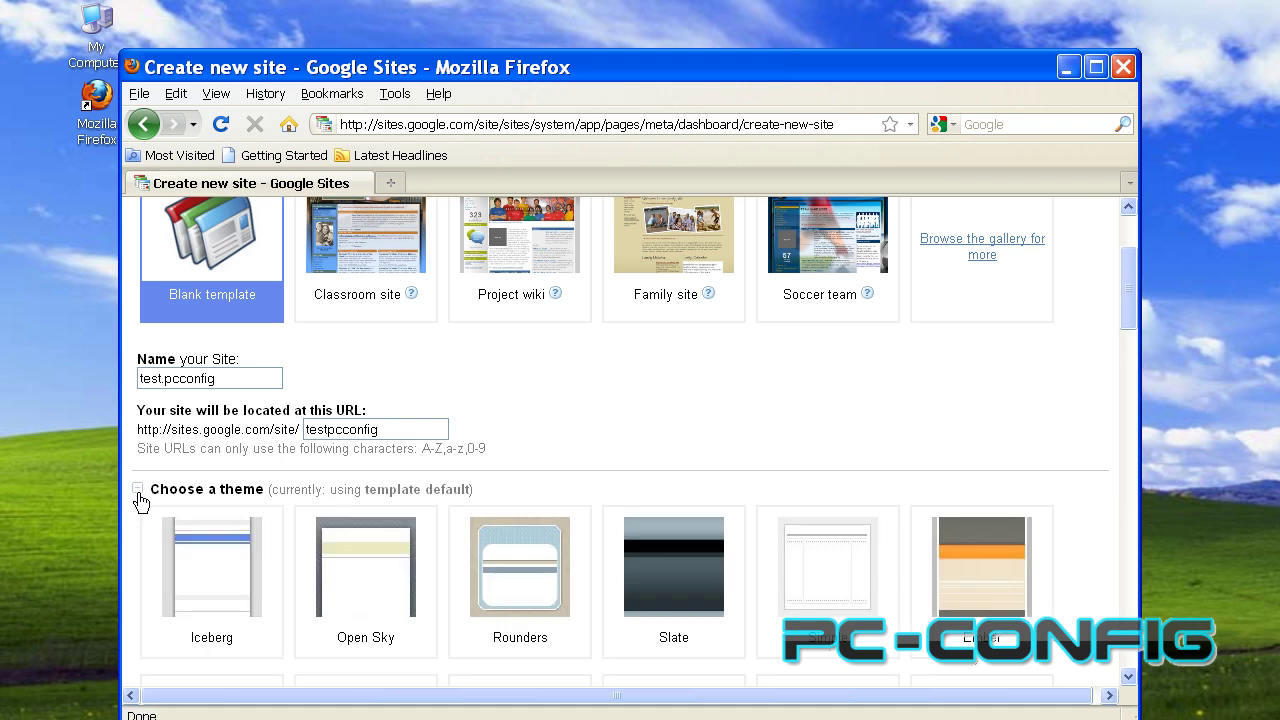
scroll(163, 560, down, 5)
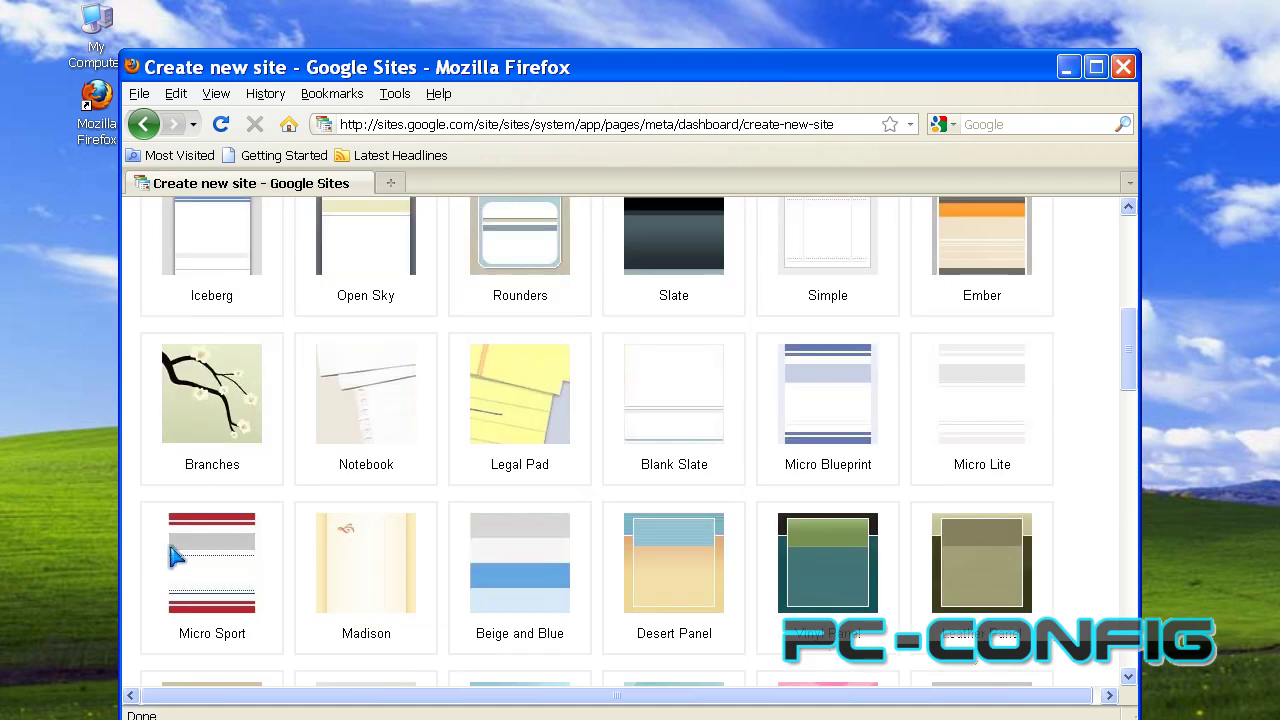
scroll(175, 558, up, 2)
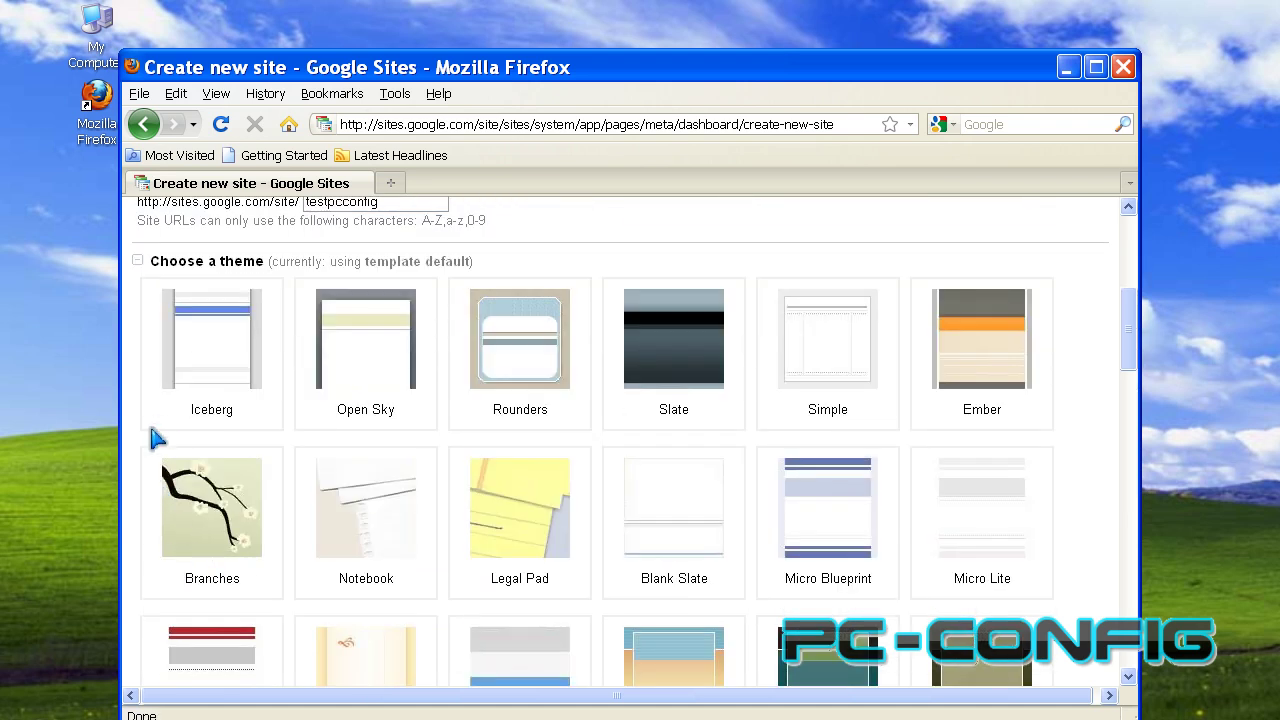
click(138, 262)
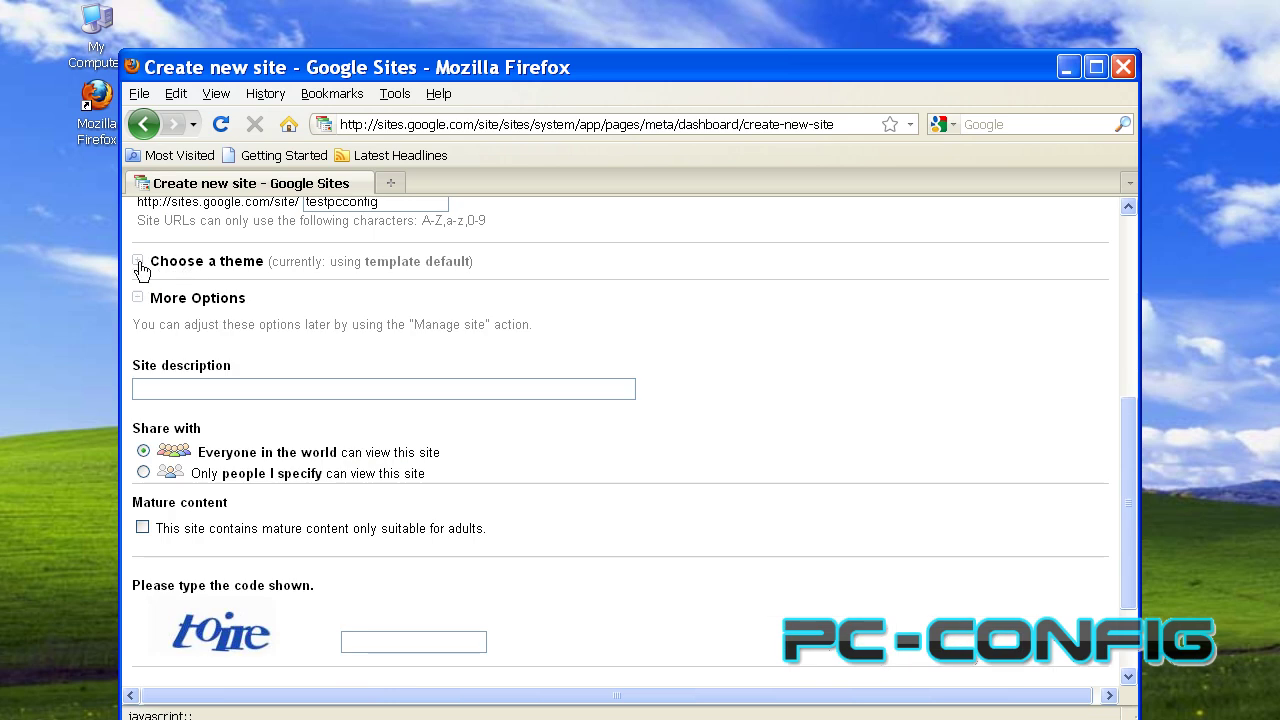
click(139, 264)
scroll(586, 586, down, 8)
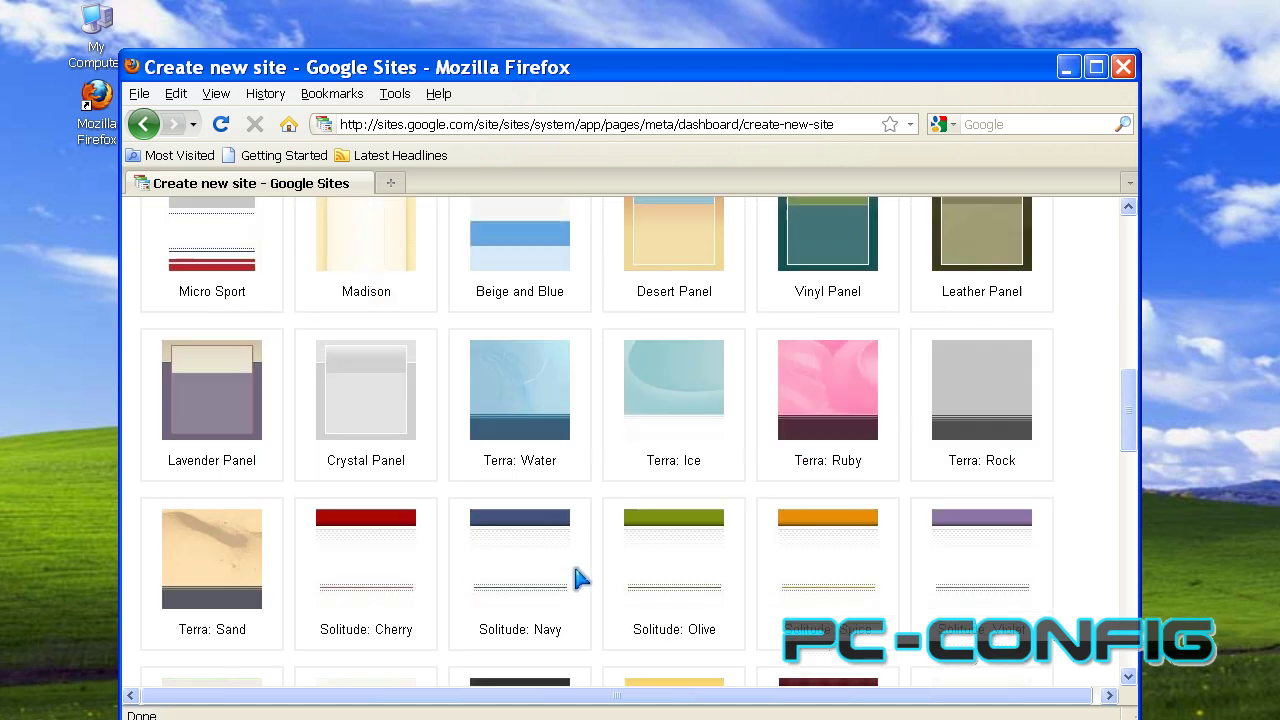
click(540, 400)
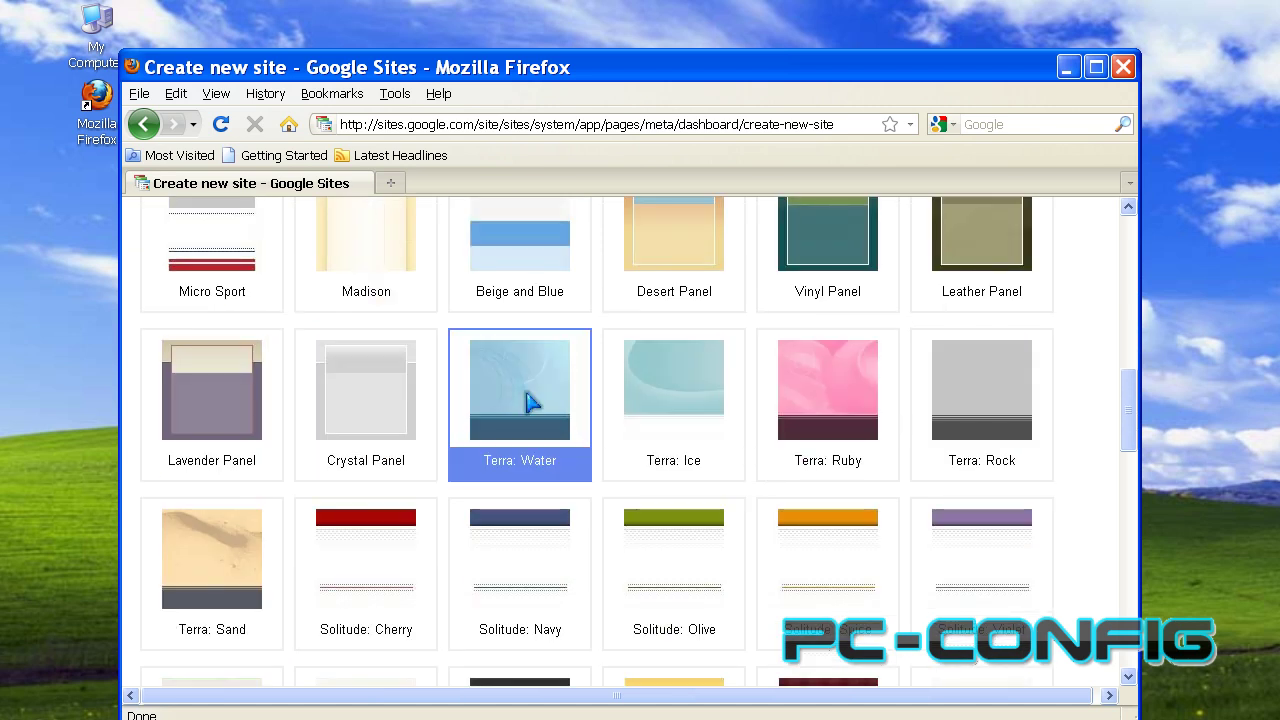
Step: Enter the verification code shown in the image, retype the new code when asked, and create the site
scroll(457, 491, down, 15)
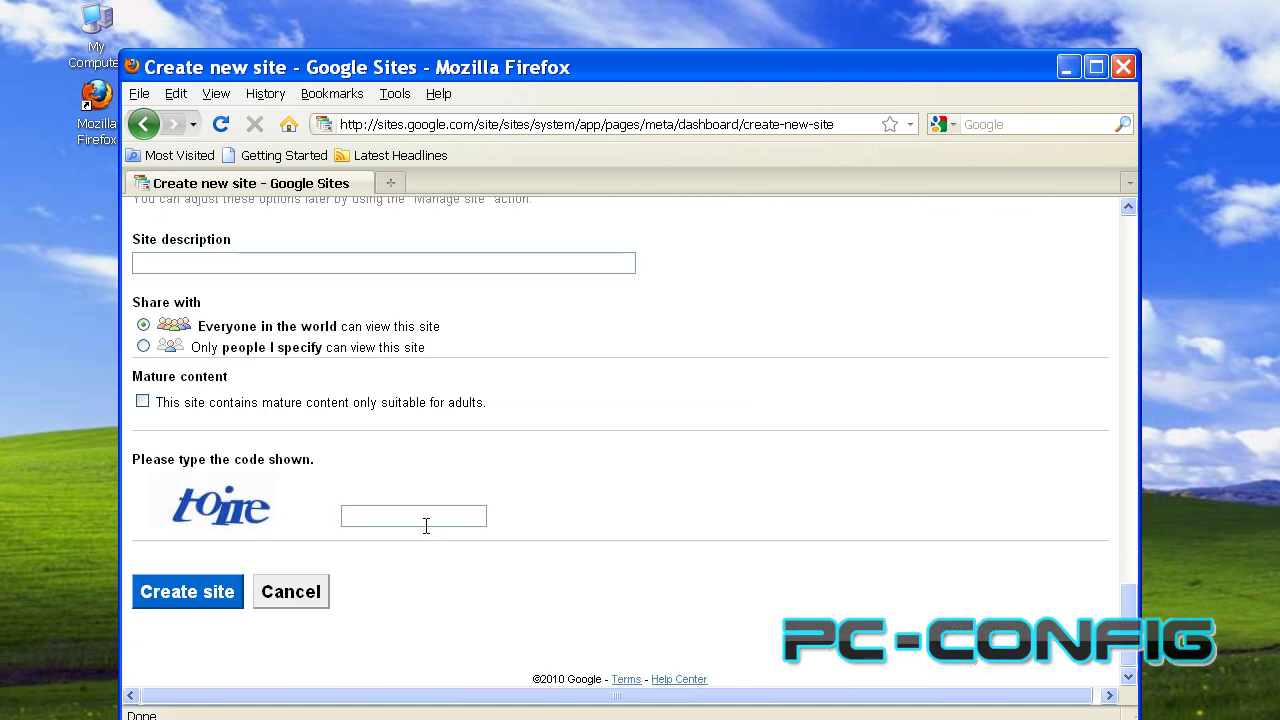
click(436, 516)
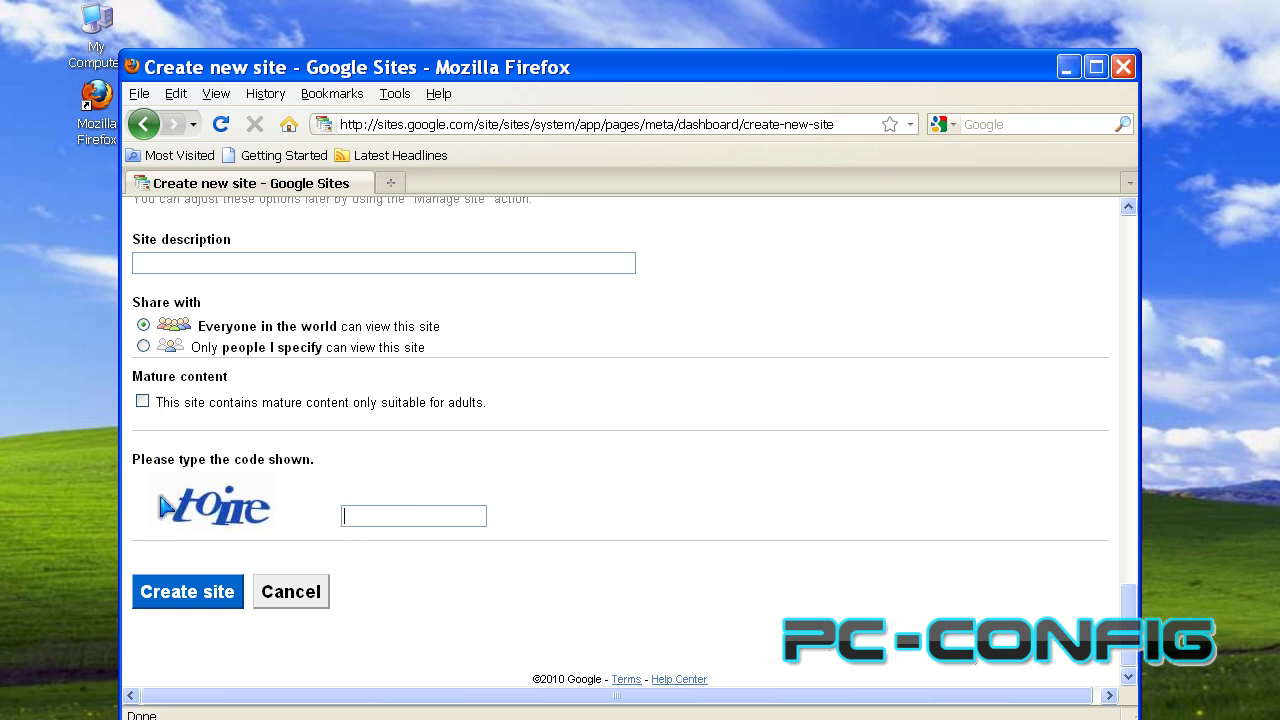
click(200, 596)
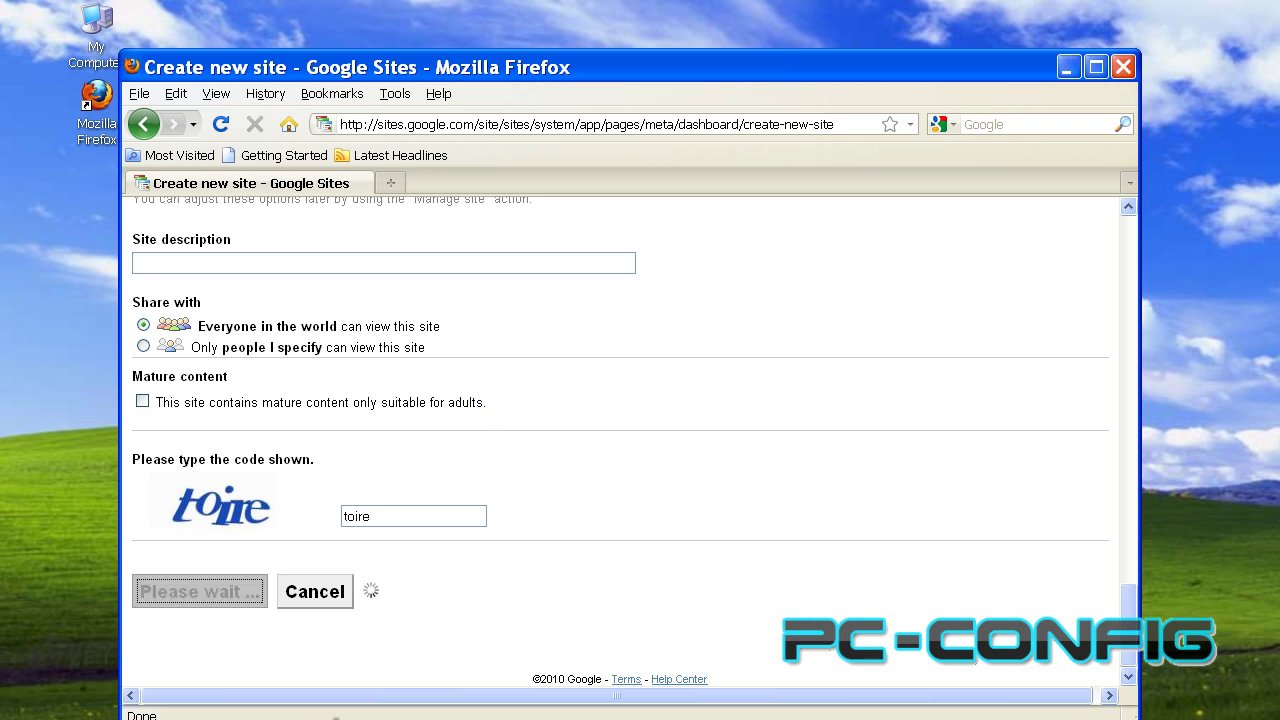
drag(334, 719, 325, 694)
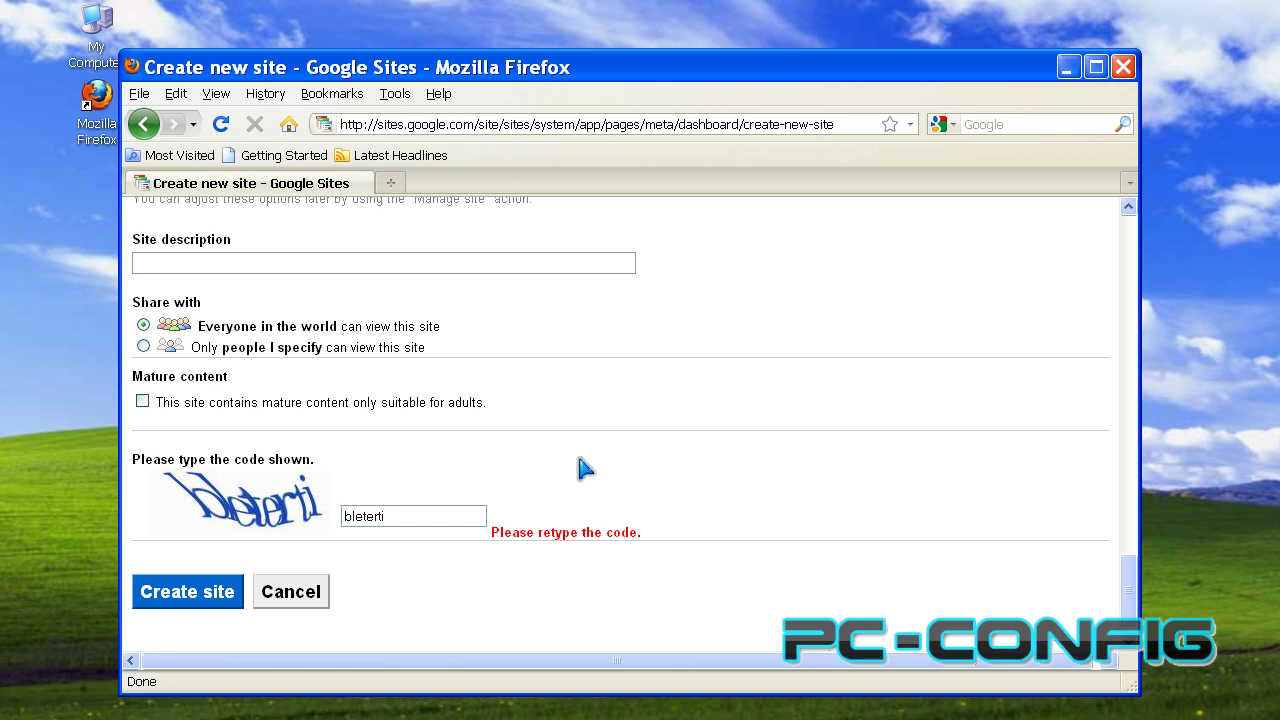
click(145, 595)
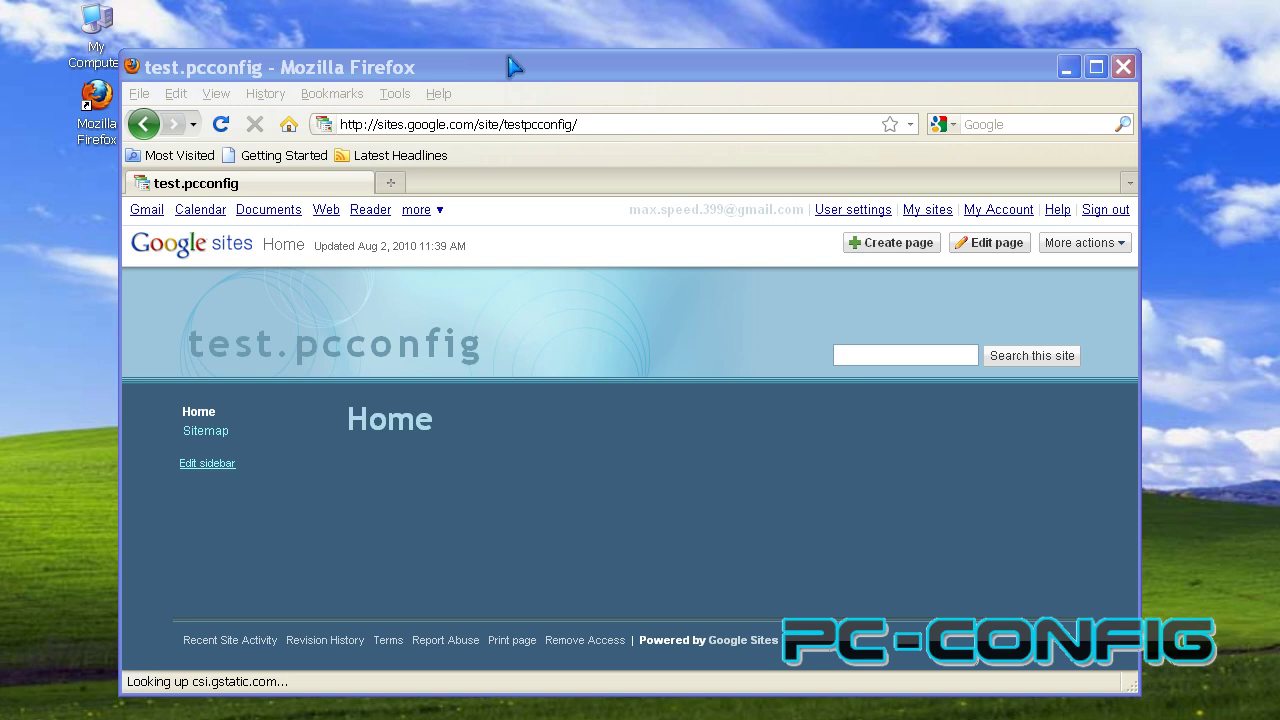
Step: Reposition the browser window on the desktop and widen it on both sides
drag(504, 50, 500, 10)
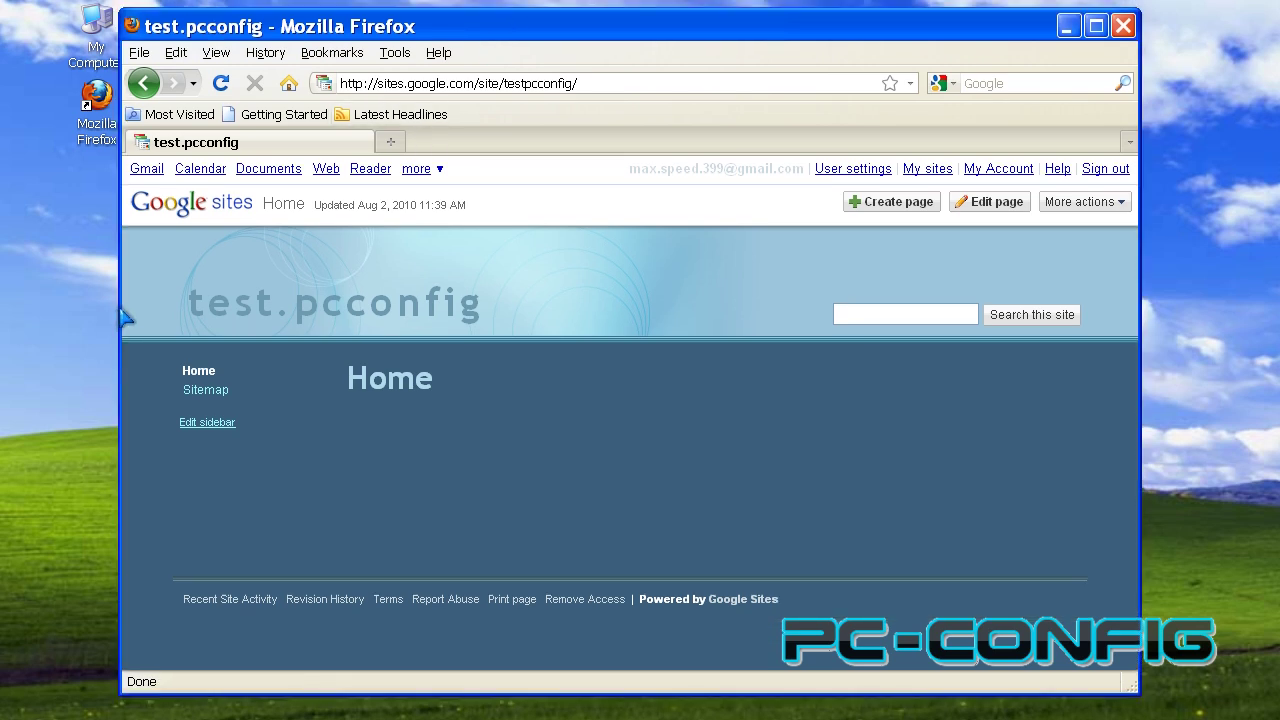
drag(122, 317, 45, 314)
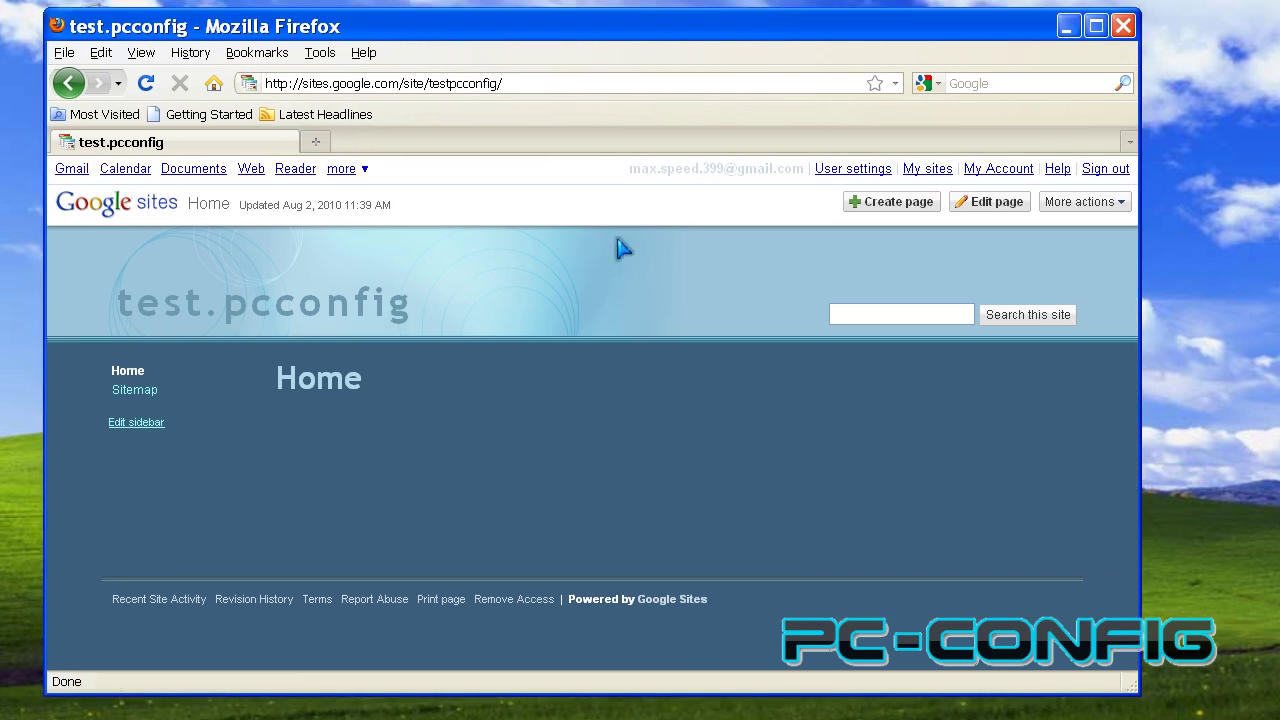
drag(1140, 340, 1232, 345)
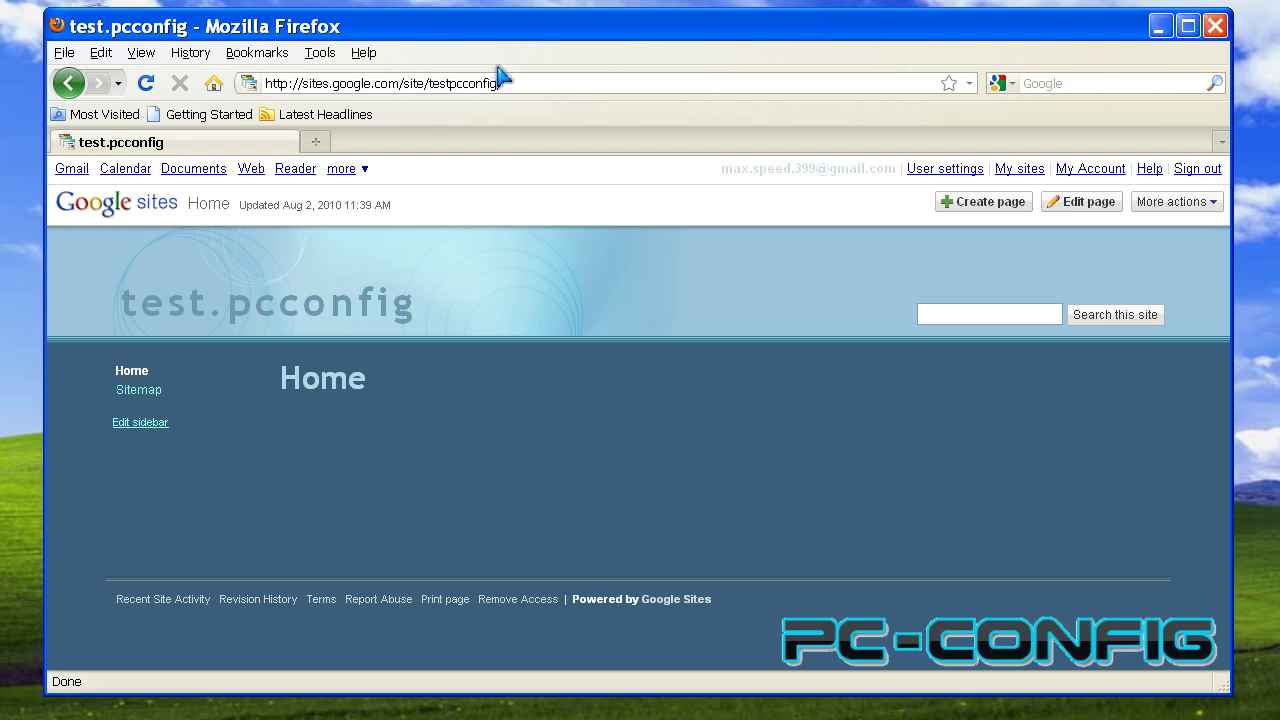
click(528, 80)
click(550, 85)
drag(503, 9, 509, 45)
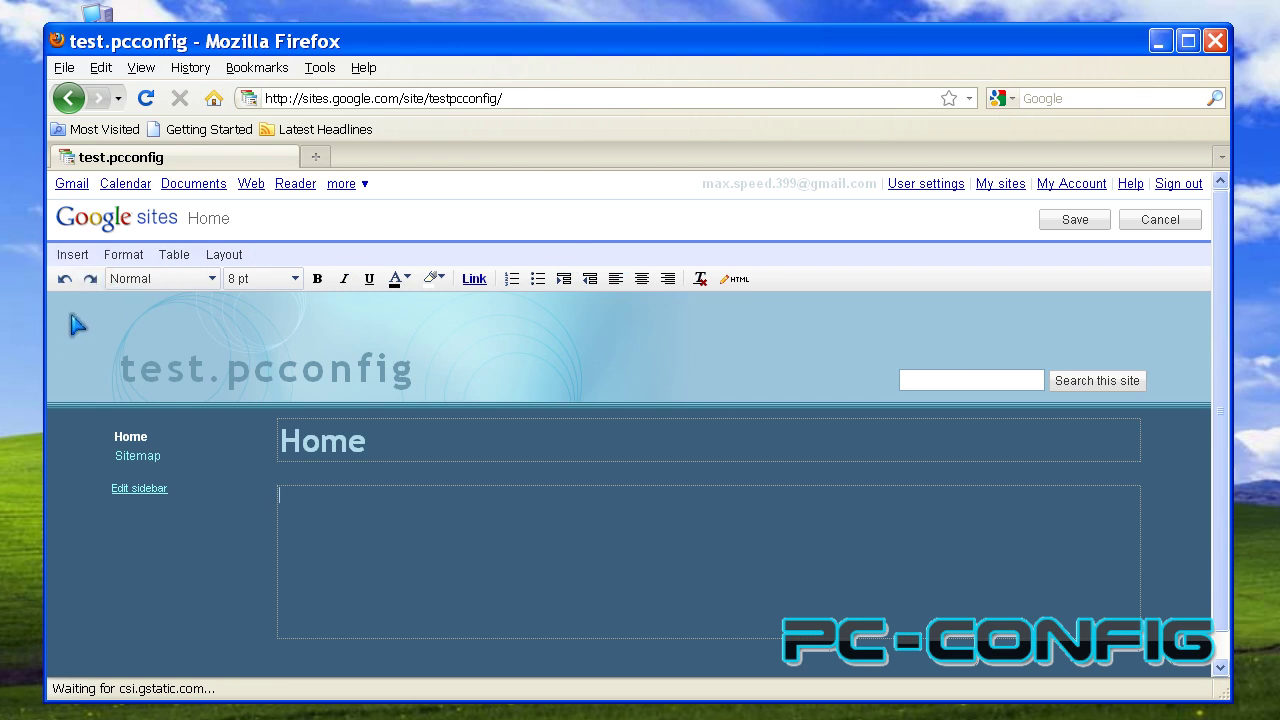
Step: Examine the Add an Image dialog and its file upload window from the Home page editor, closing both without adding an image
click(72, 257)
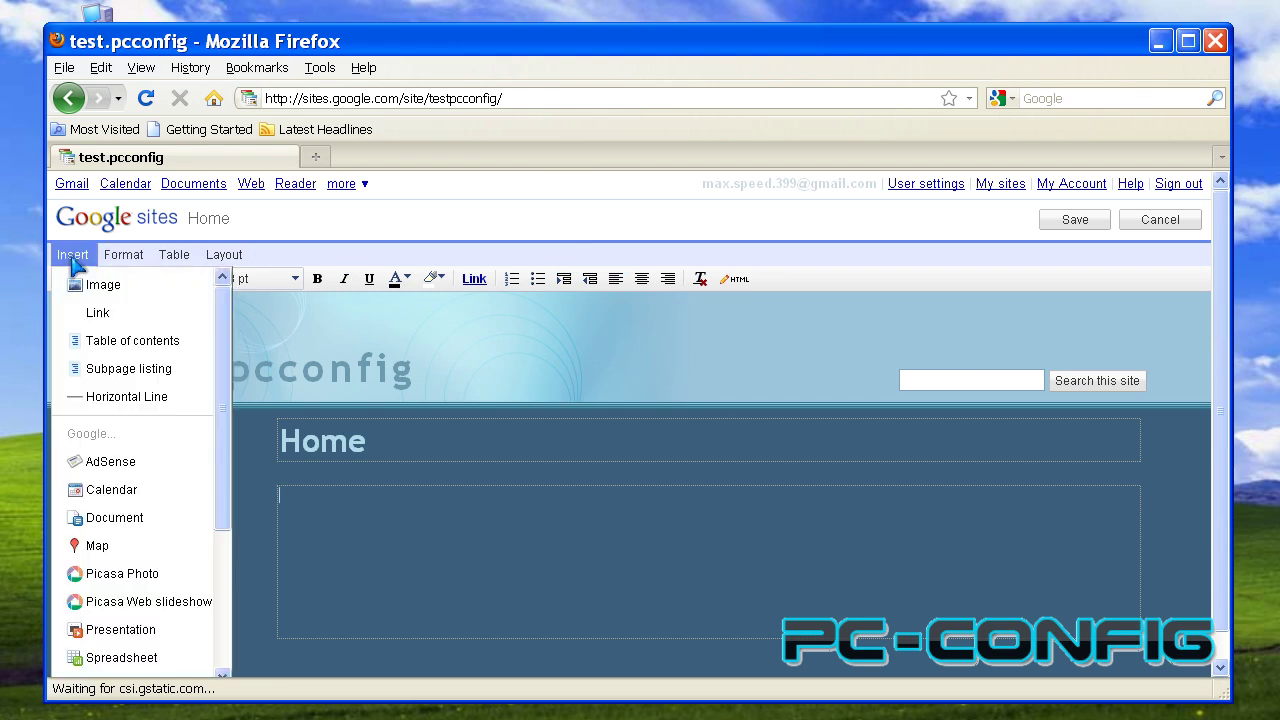
click(99, 290)
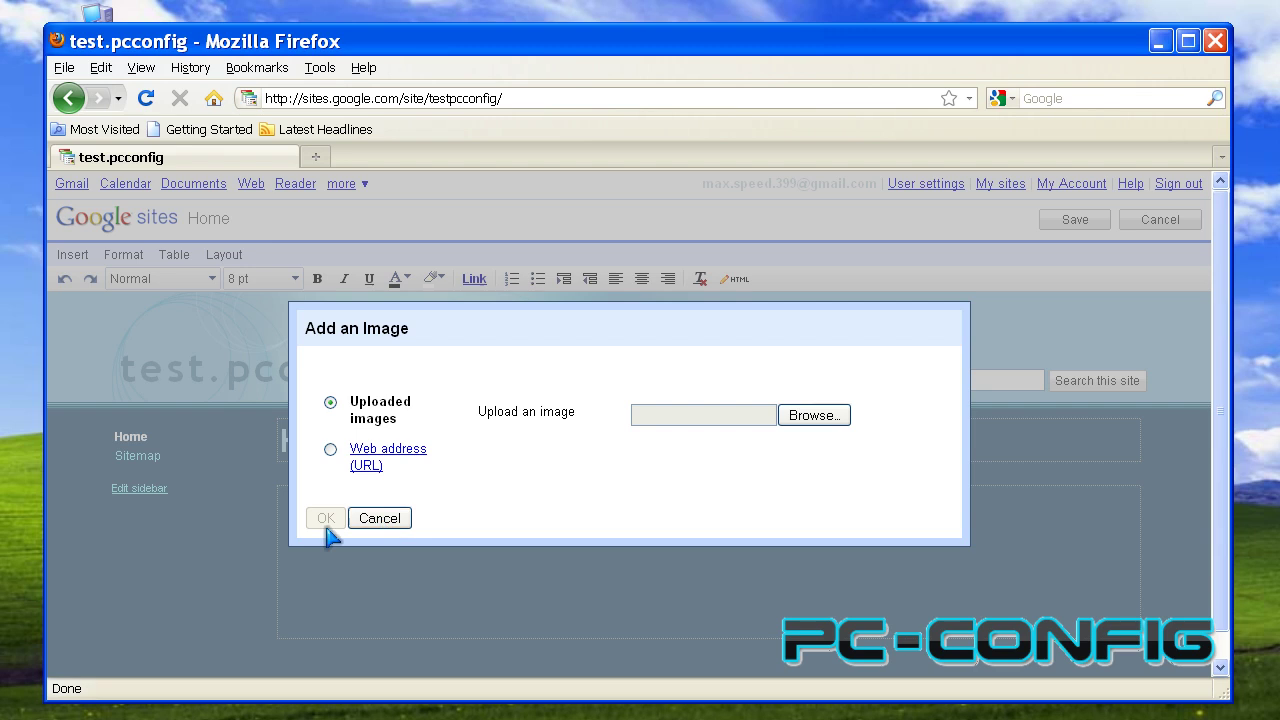
click(790, 412)
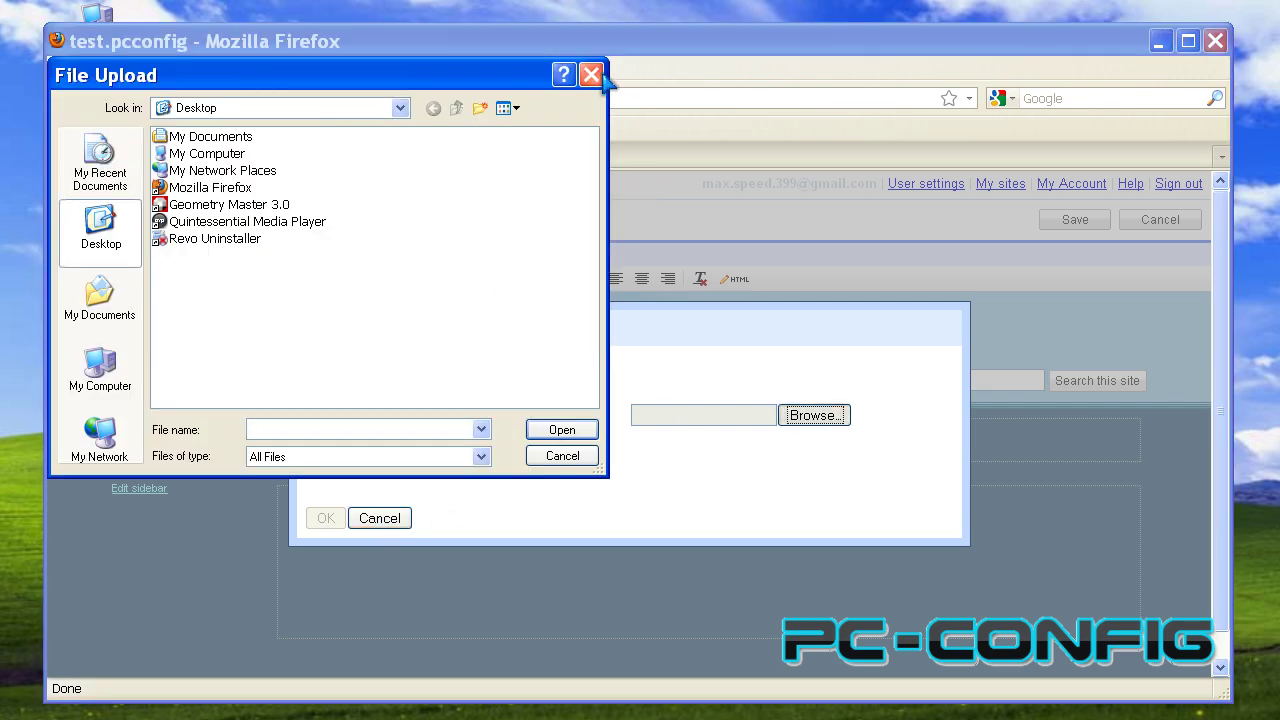
click(593, 76)
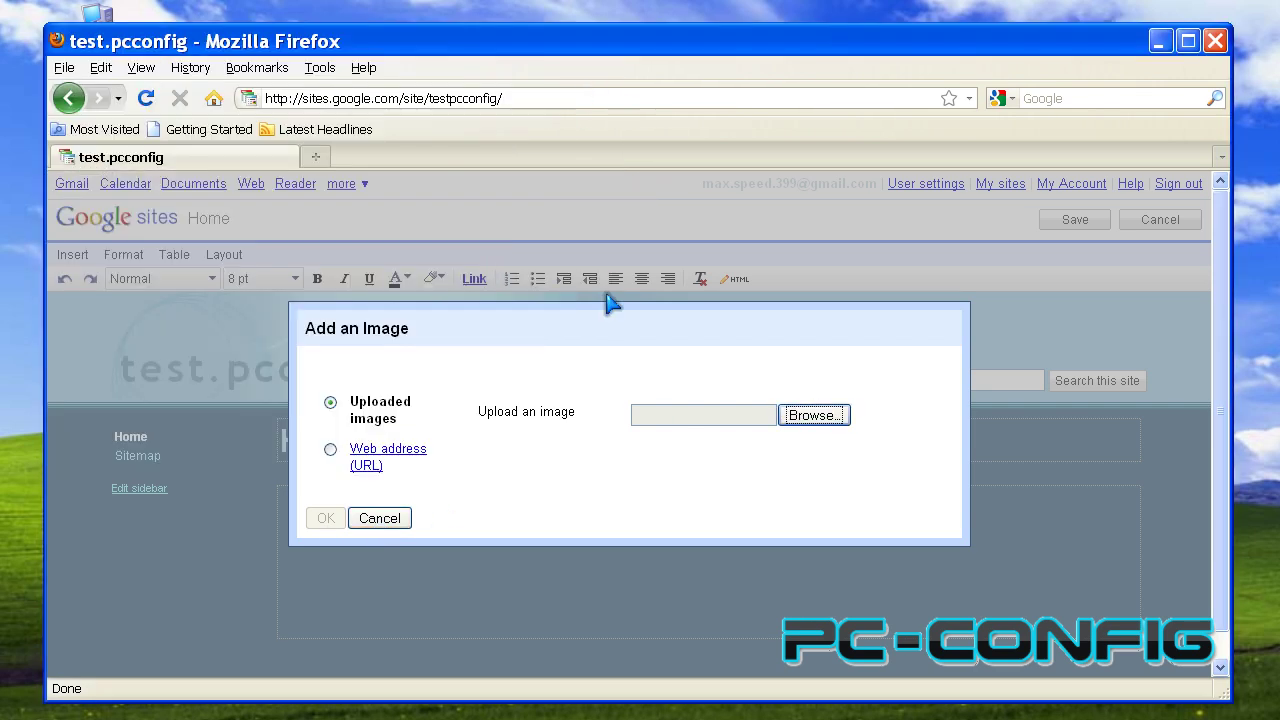
click(394, 521)
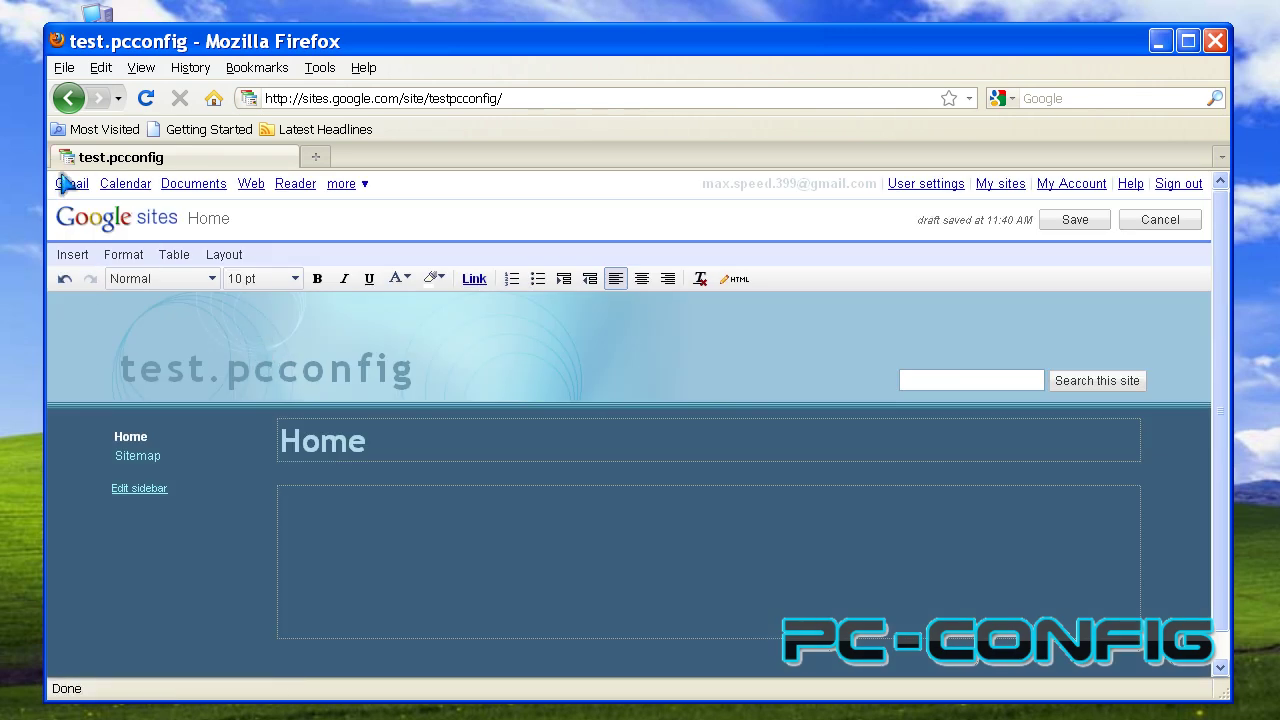
Step: Examine the Create Link dialog for the Home page and close it without adding a link
click(66, 262)
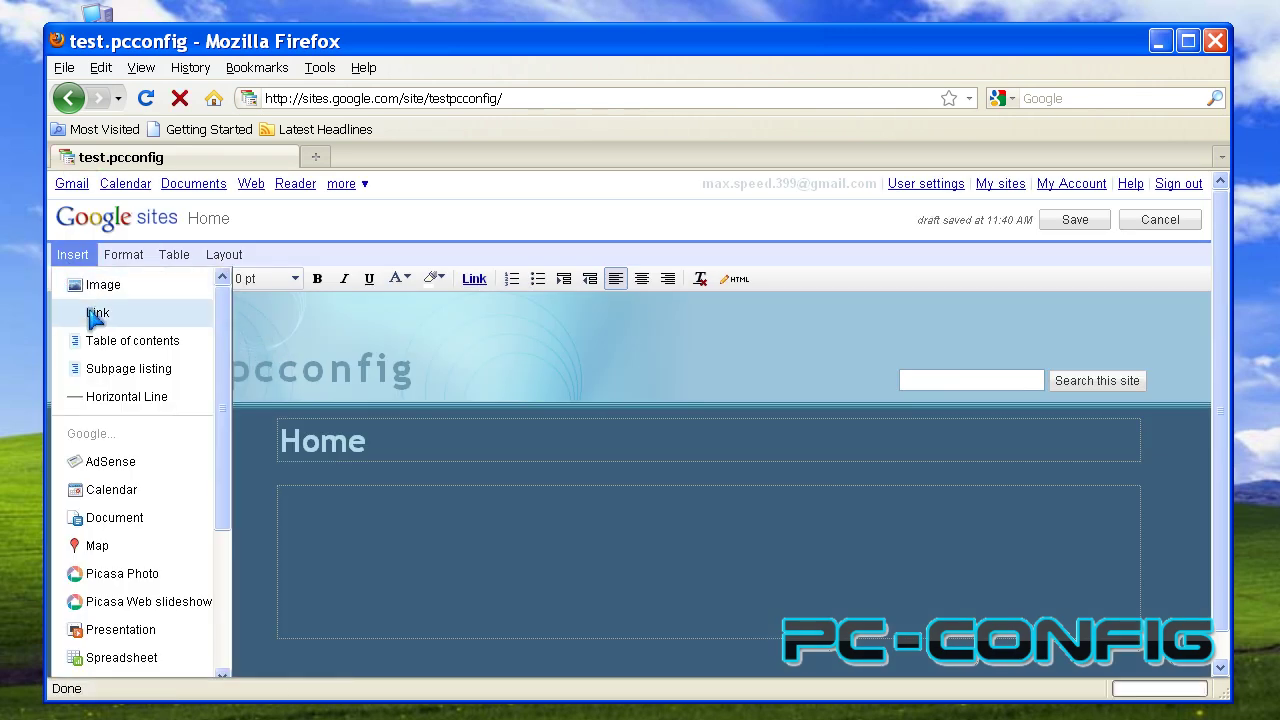
click(97, 316)
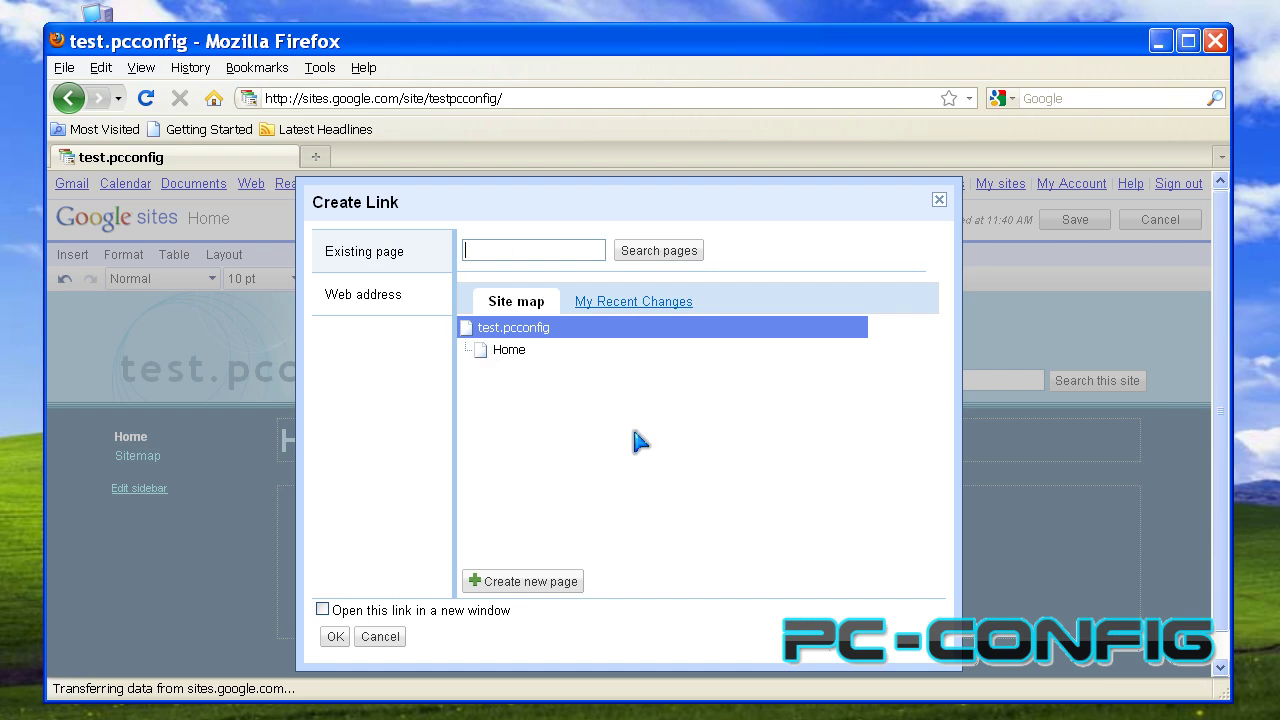
click(939, 200)
Step: Examine the Insert Table of Contents dialog for the Home page and close it without adding one
click(80, 256)
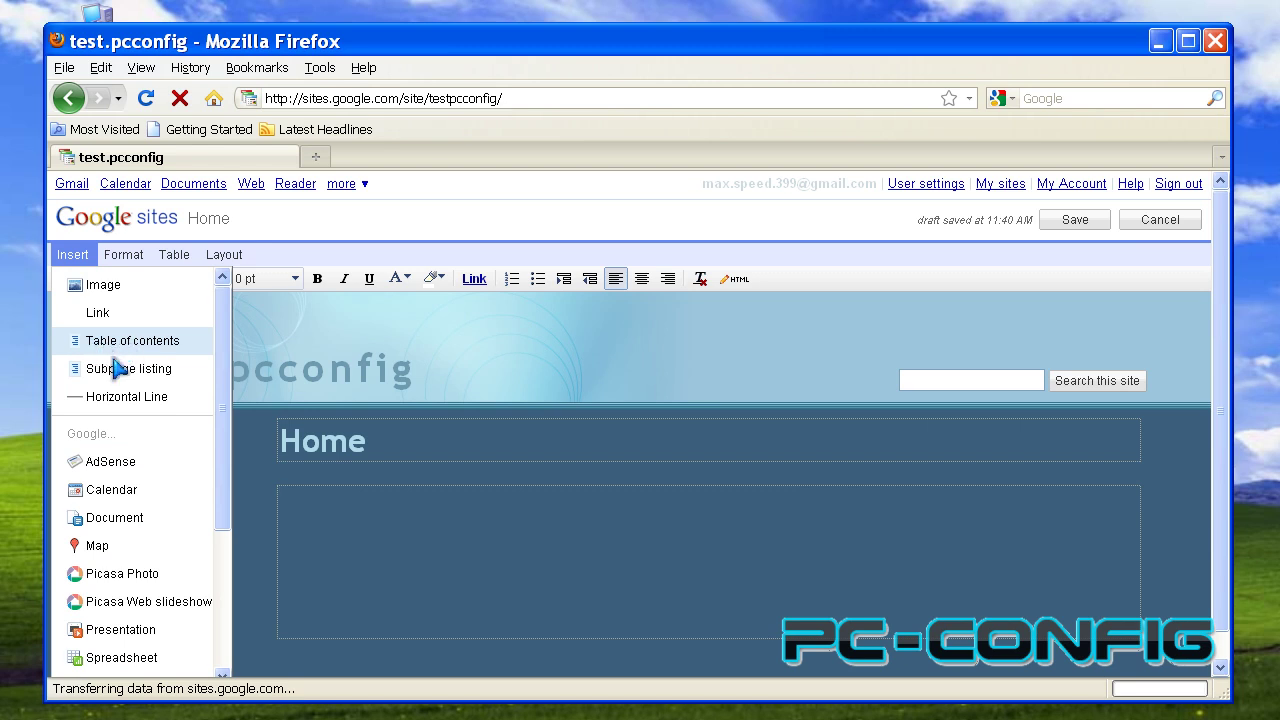
click(110, 343)
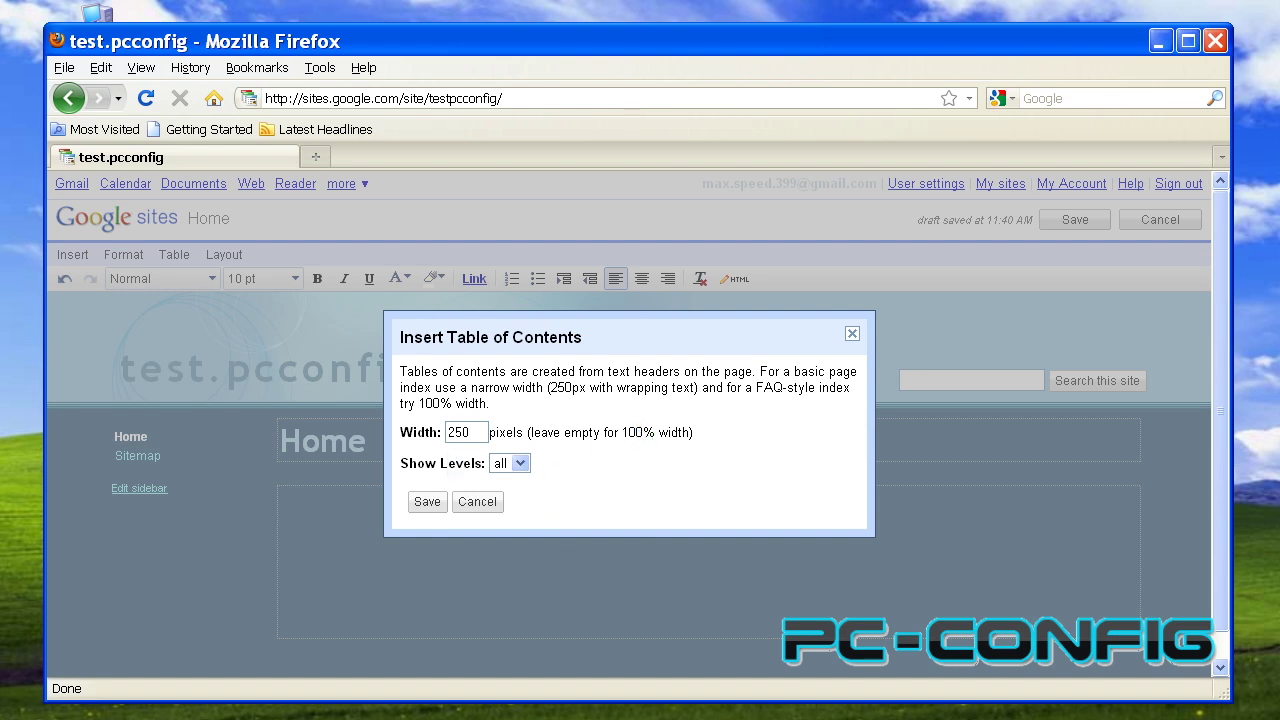
click(852, 335)
Step: Examine the Insert Subpage Listing options for the Home page and close the dialog without adding a listing
click(72, 254)
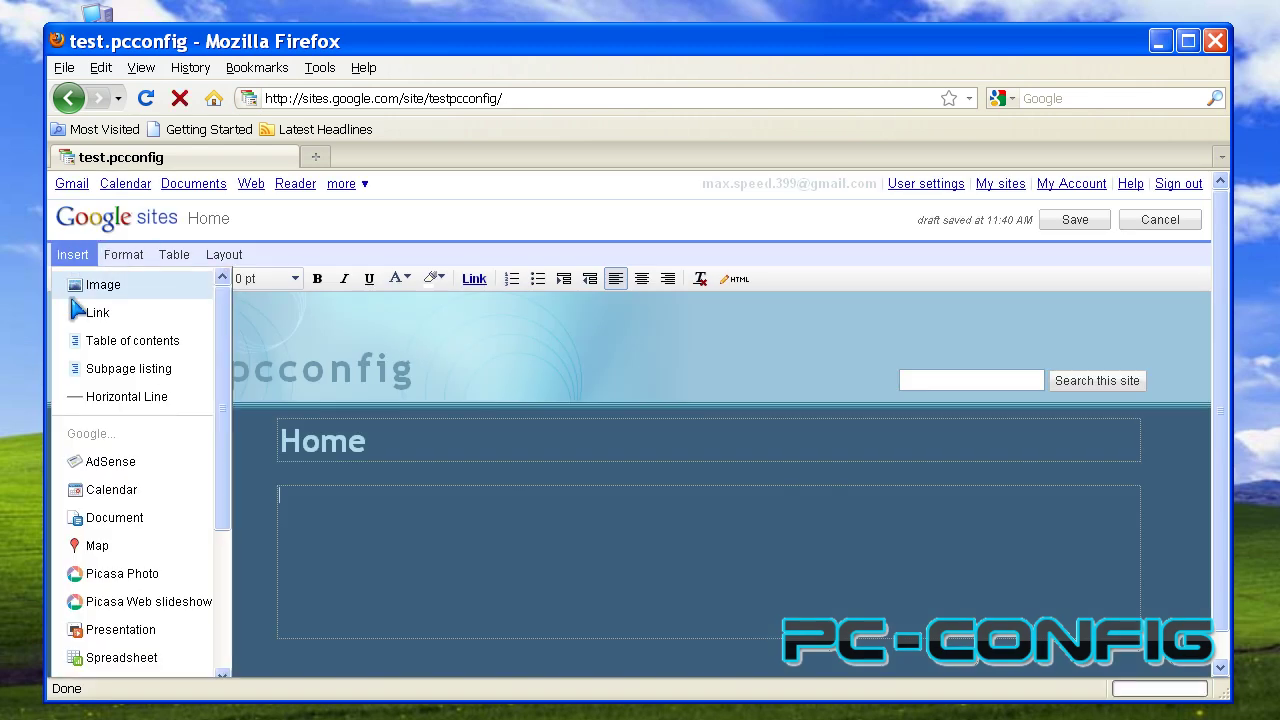
click(124, 370)
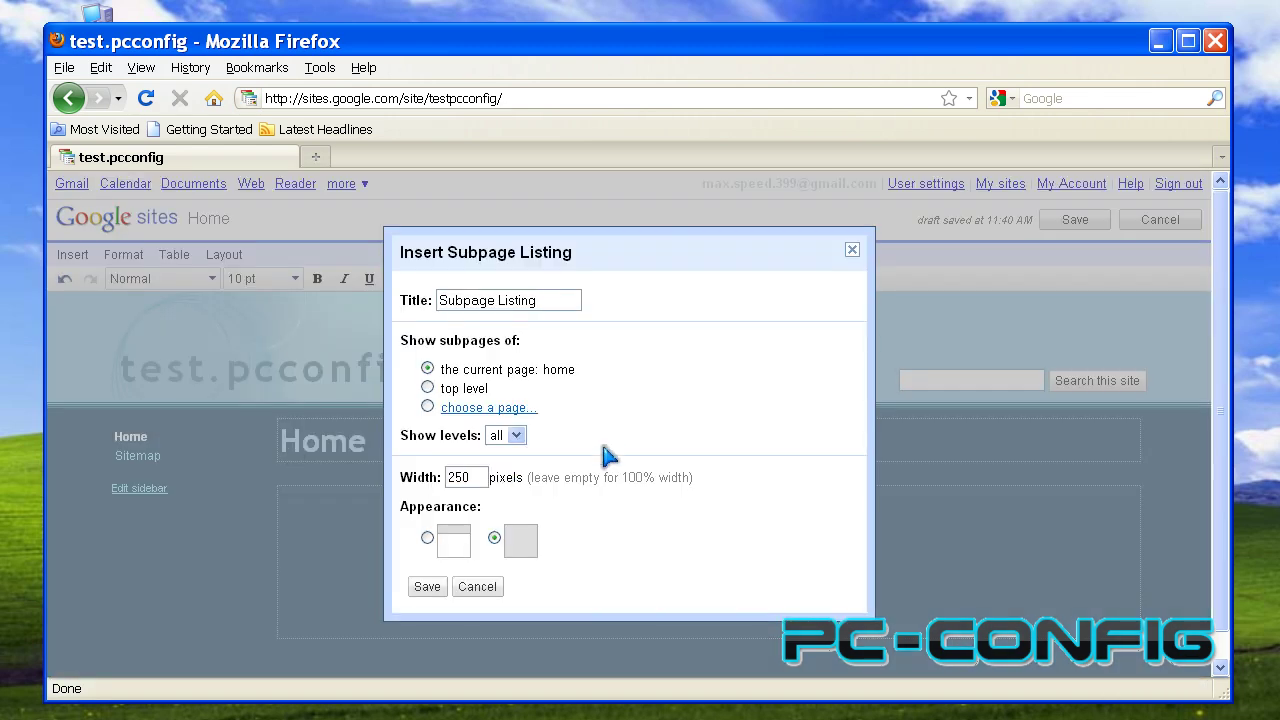
drag(516, 255, 508, 245)
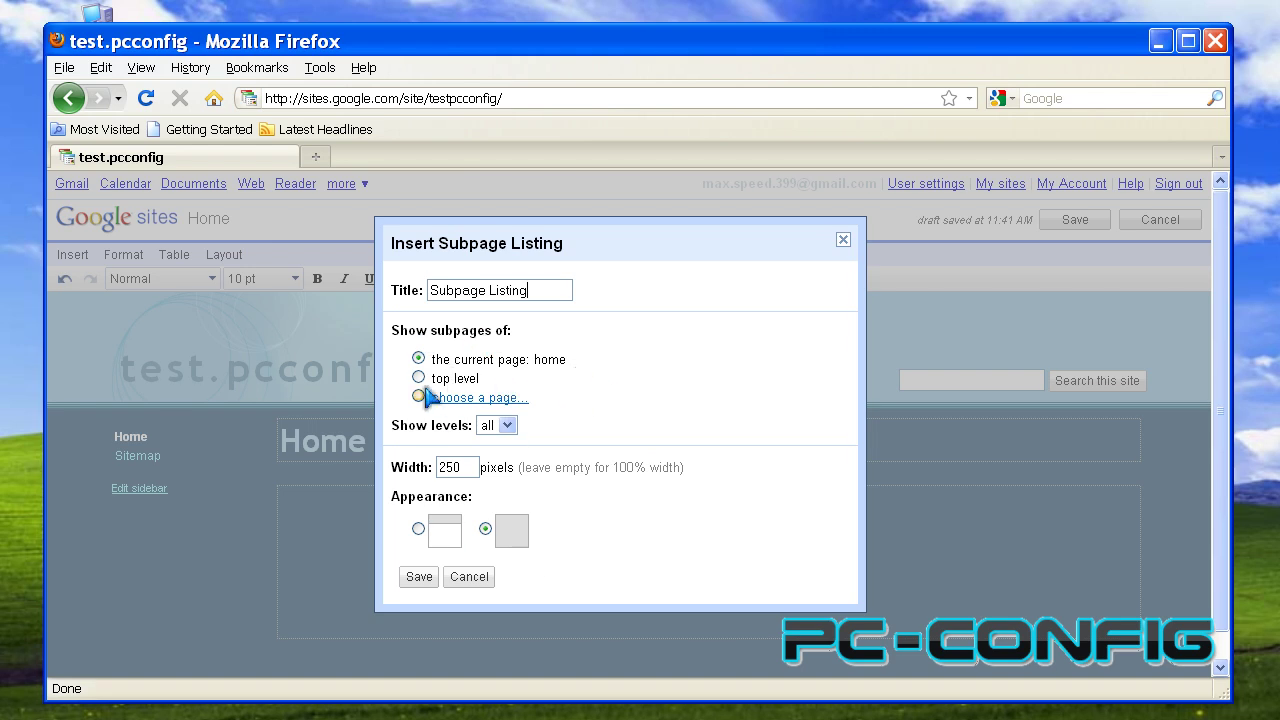
click(843, 242)
click(72, 254)
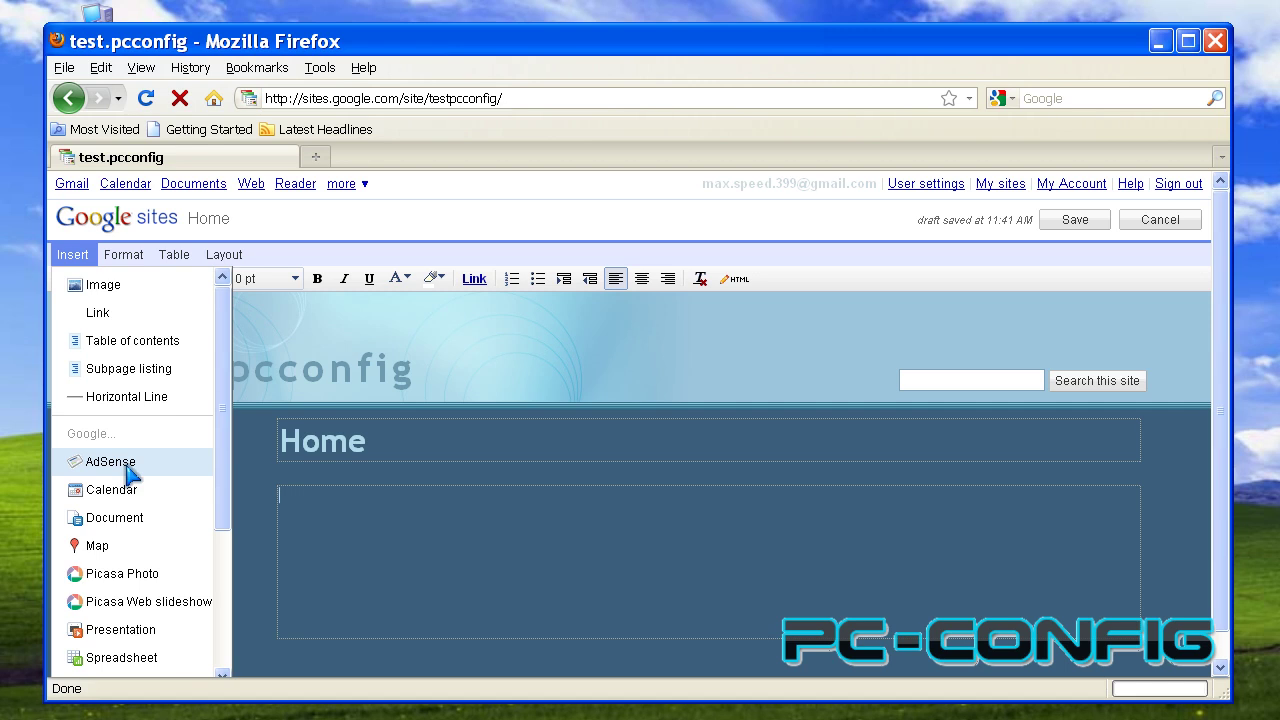
click(399, 278)
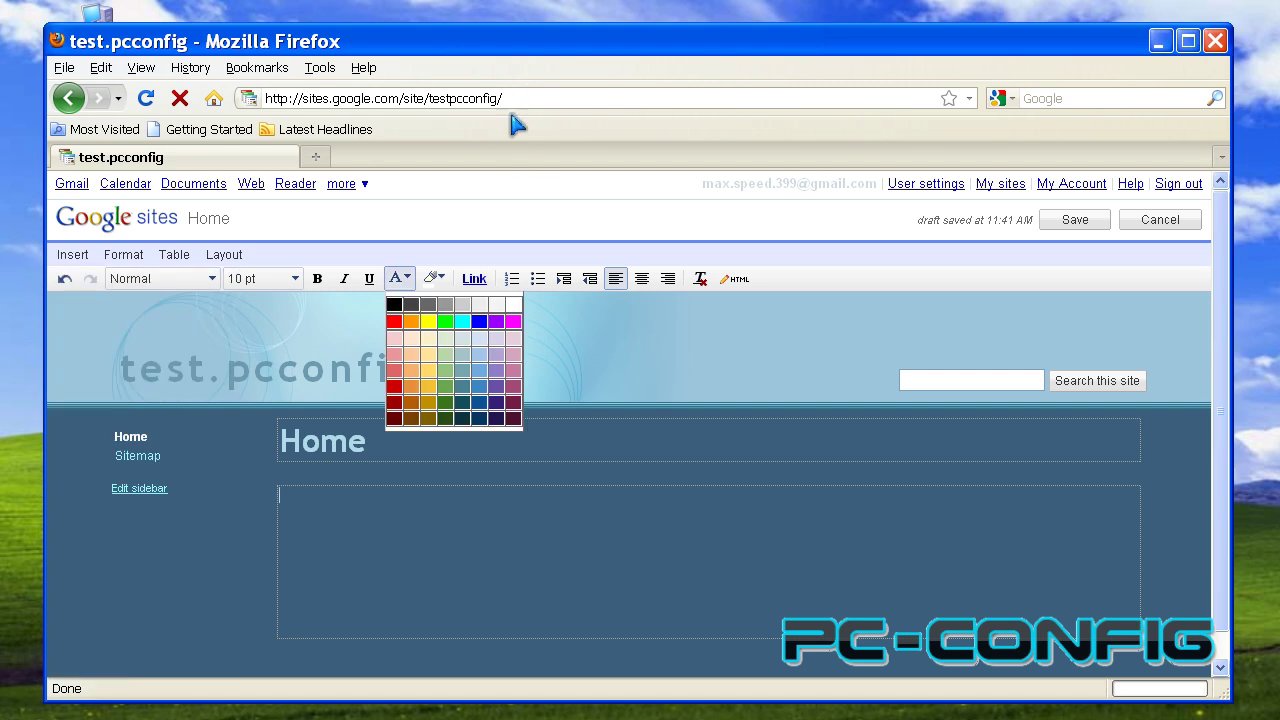
click(526, 98)
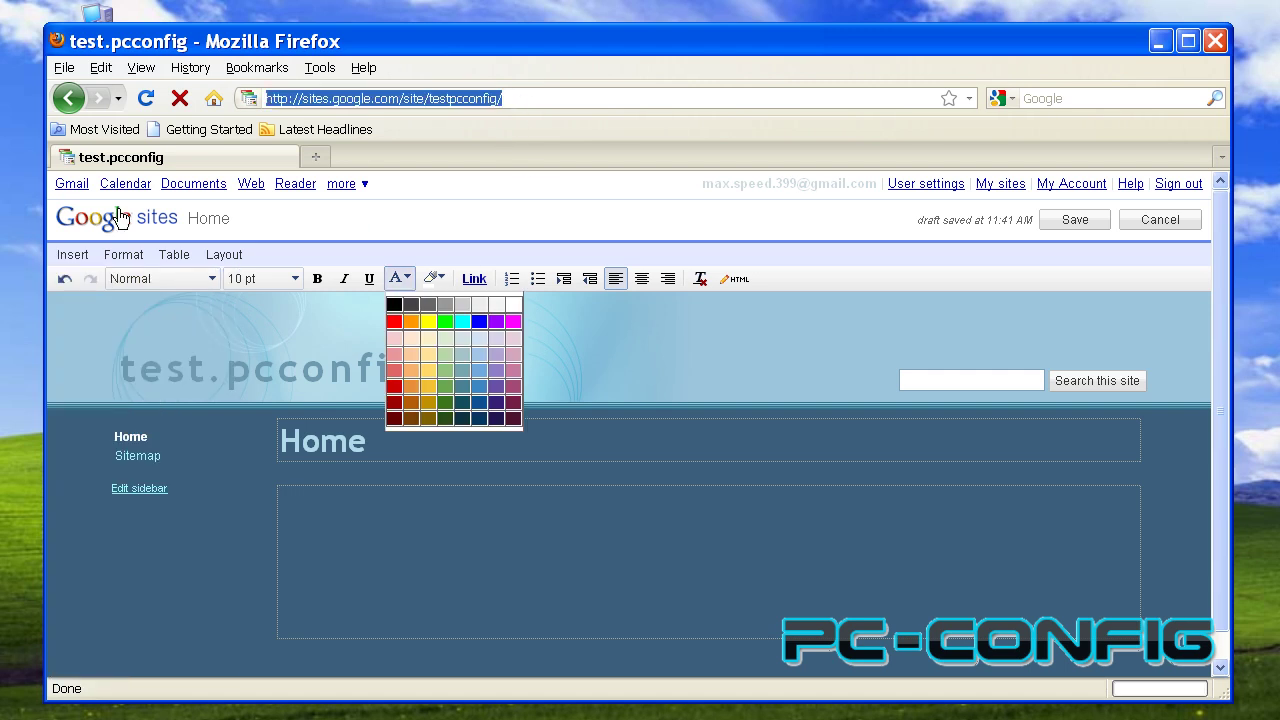
Step: Examine the calendars available for insertion on the Home page and cancel without selecting one
click(75, 255)
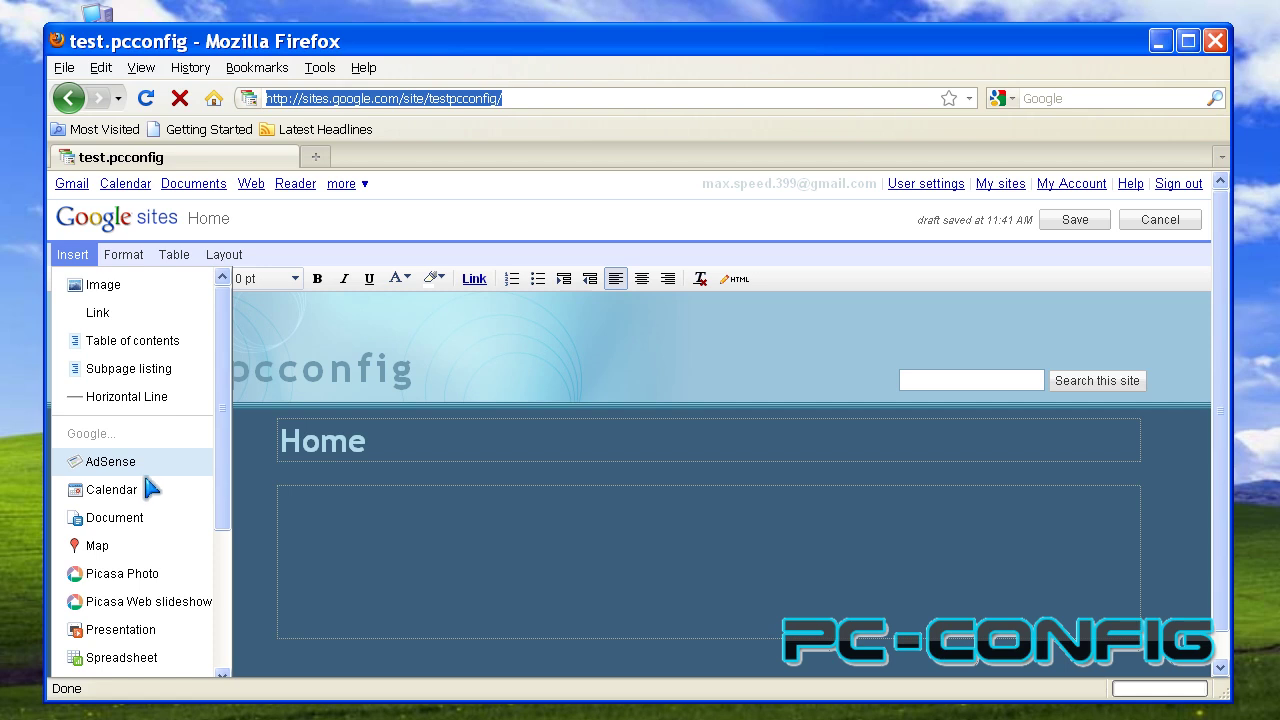
click(152, 492)
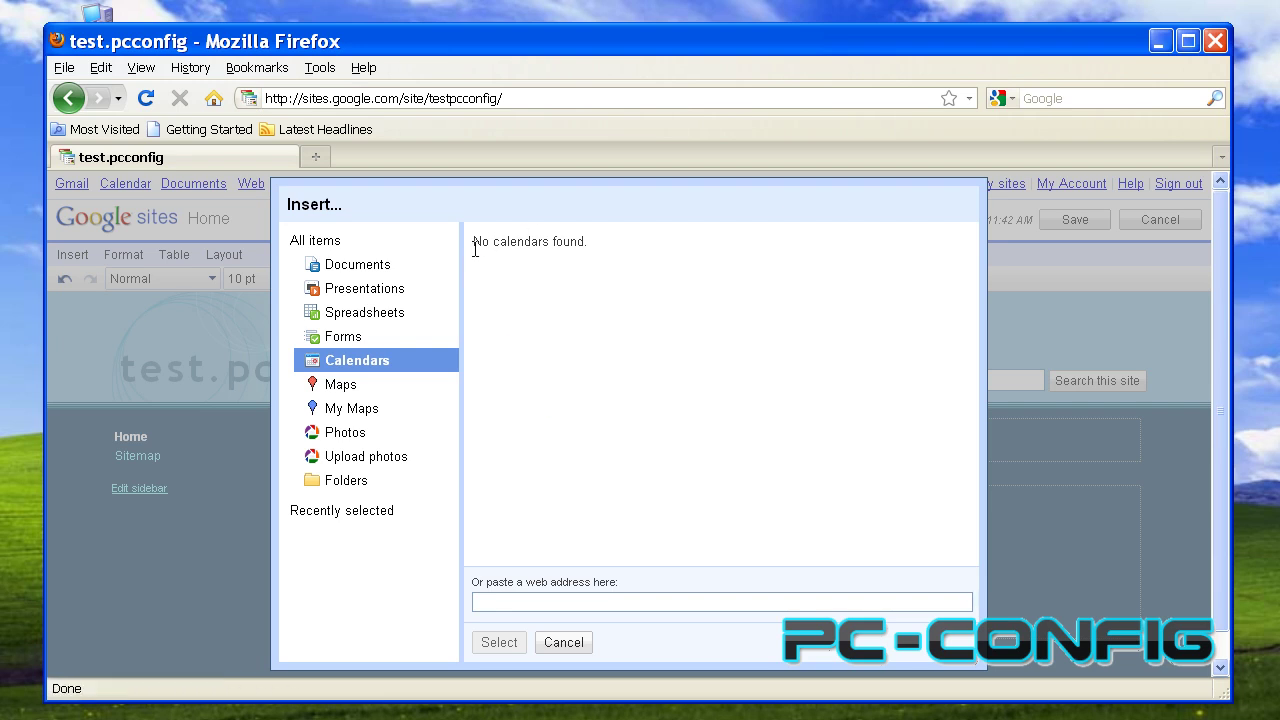
click(563, 642)
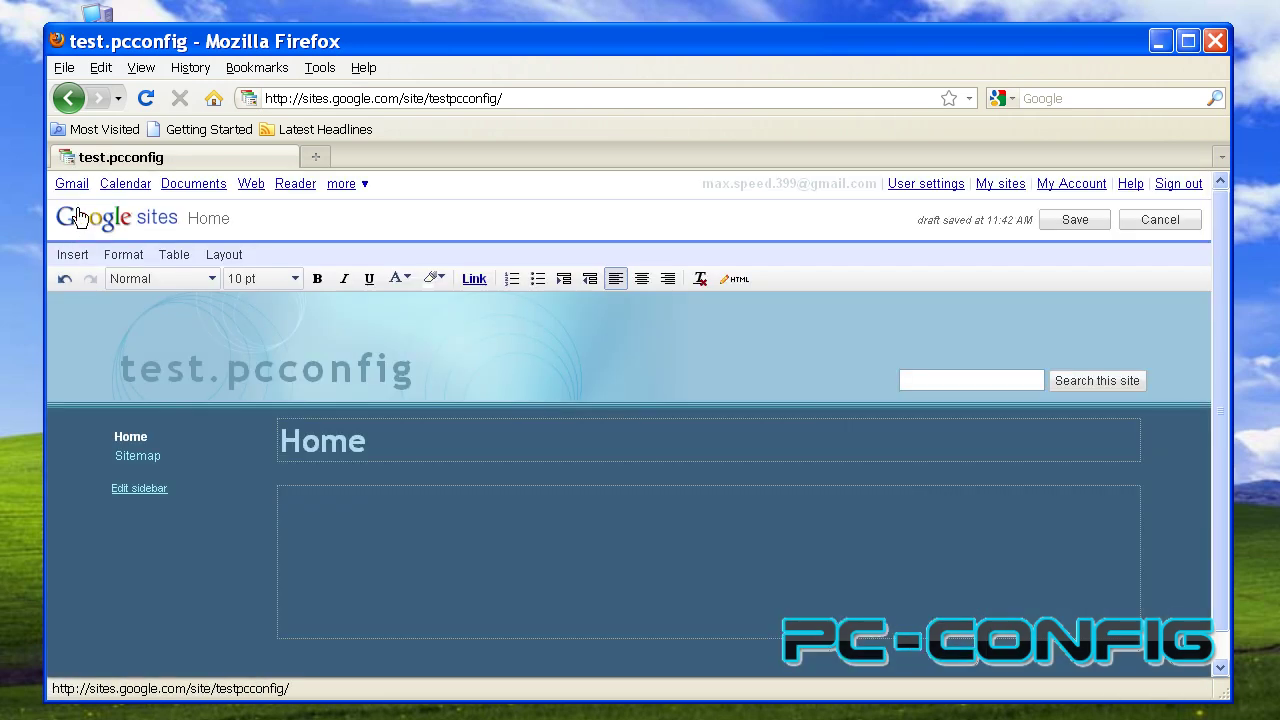
Step: Review the remaining insertable items, including the Video options, and examine the Recent posts gadget settings without inserting it
click(72, 254)
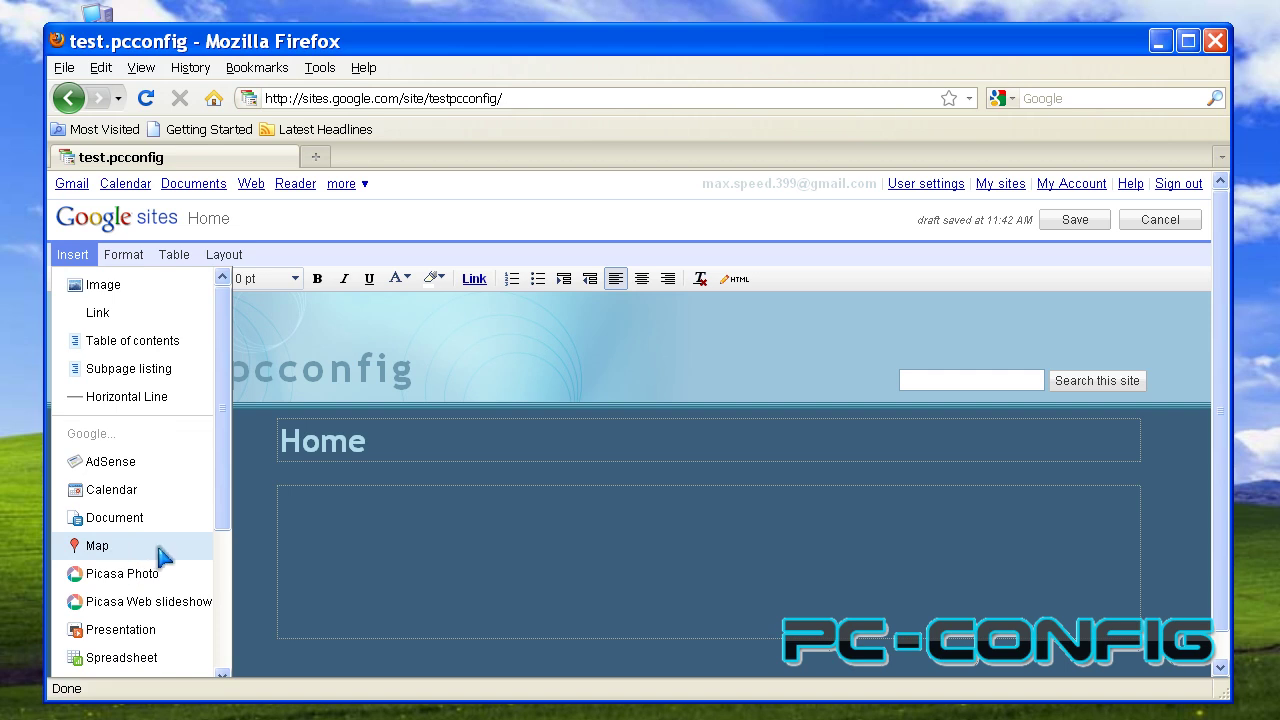
scroll(222, 520, down, 2)
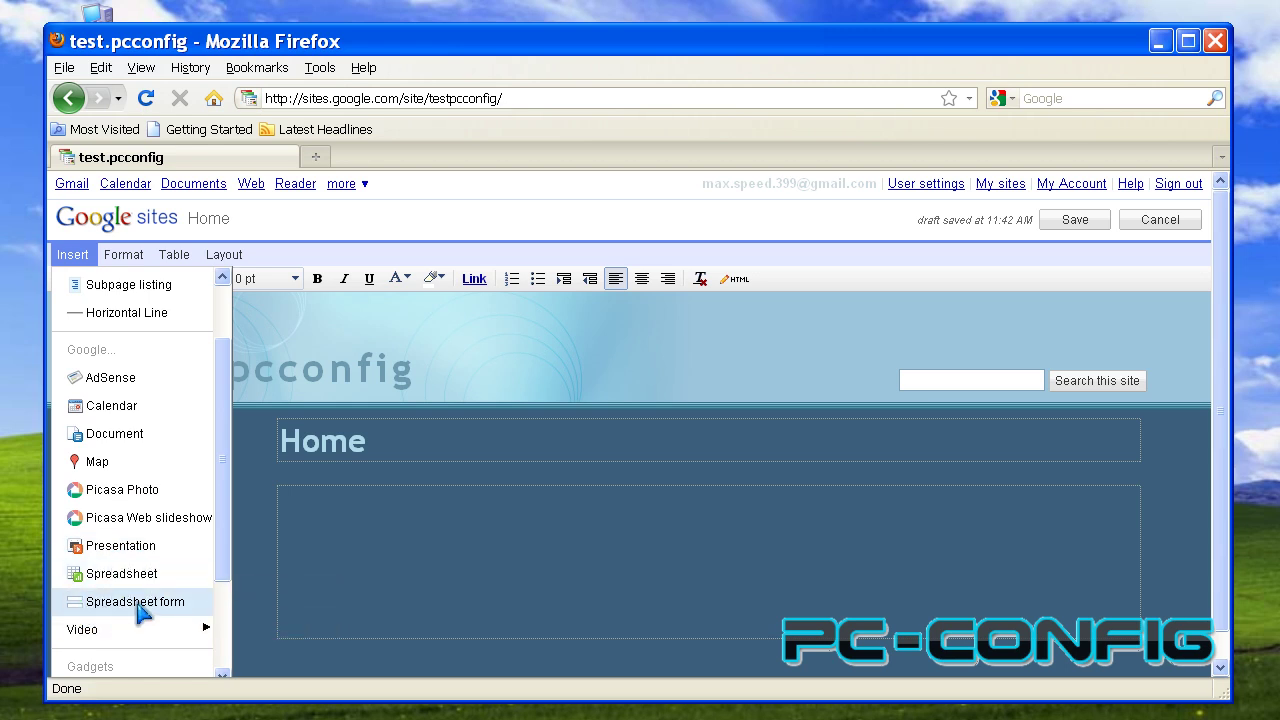
drag(229, 550, 205, 600)
mouse_move(150, 552)
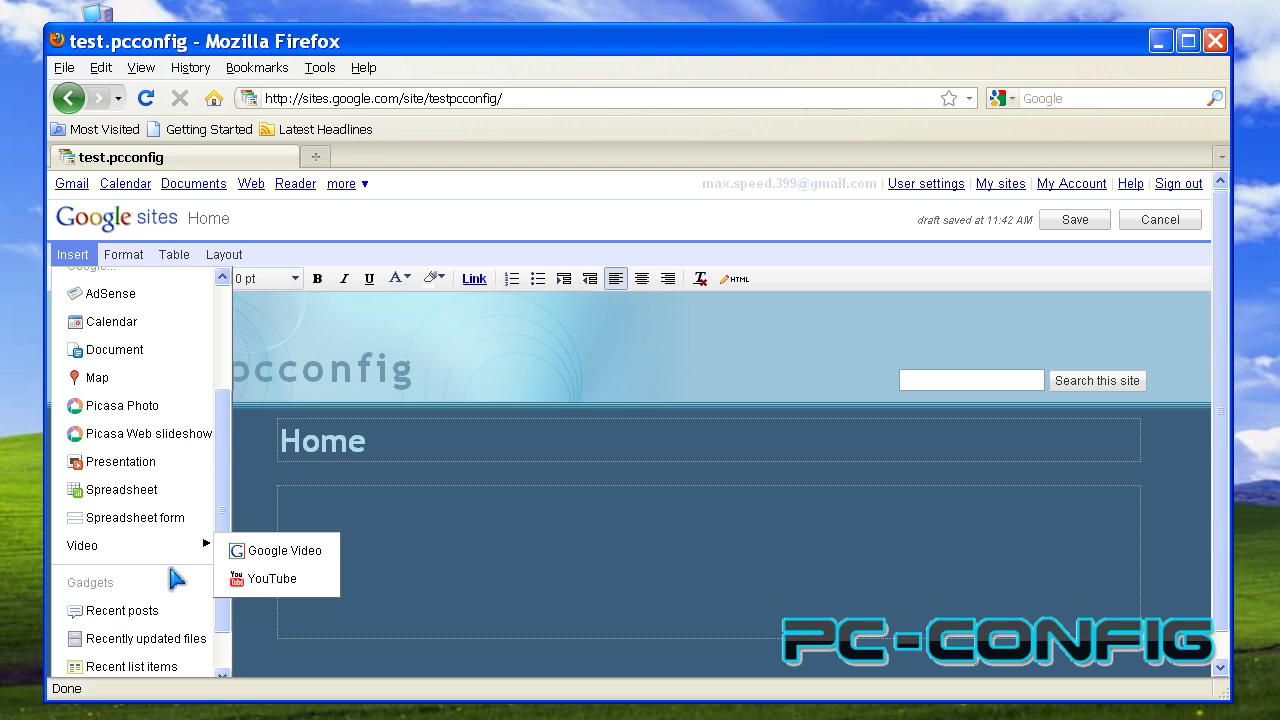
scroll(223, 486, down, 2)
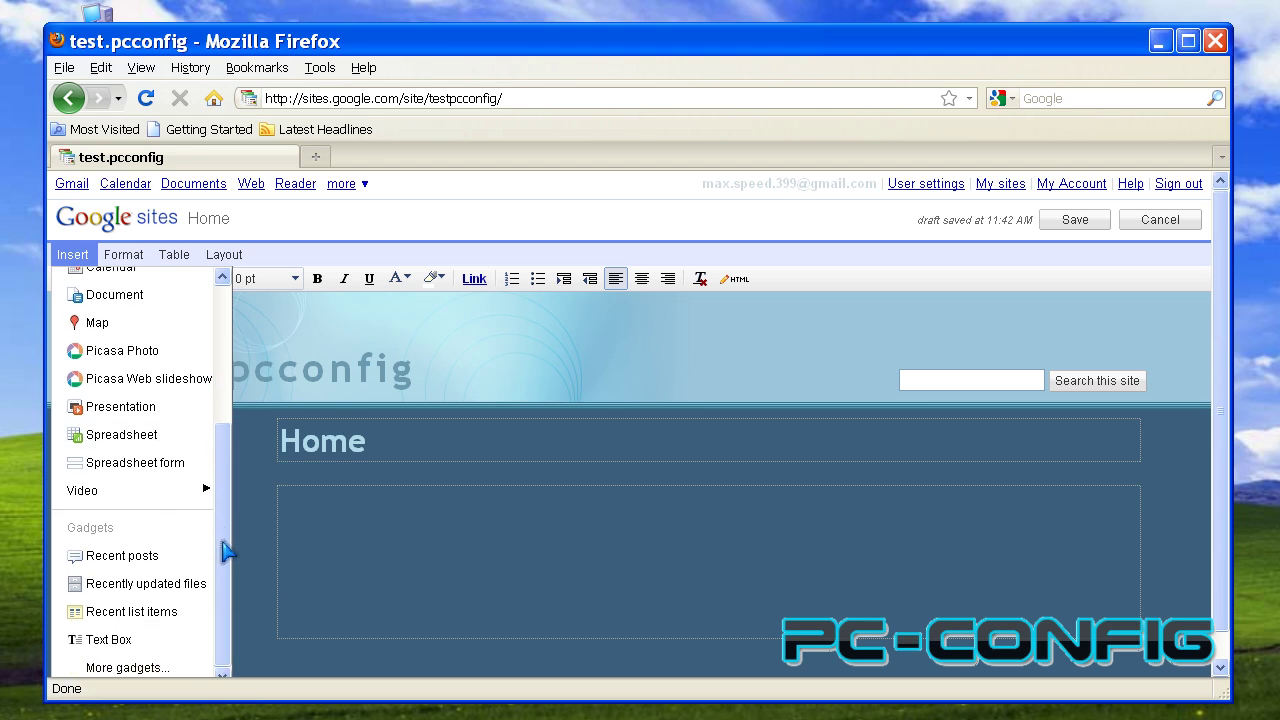
click(116, 562)
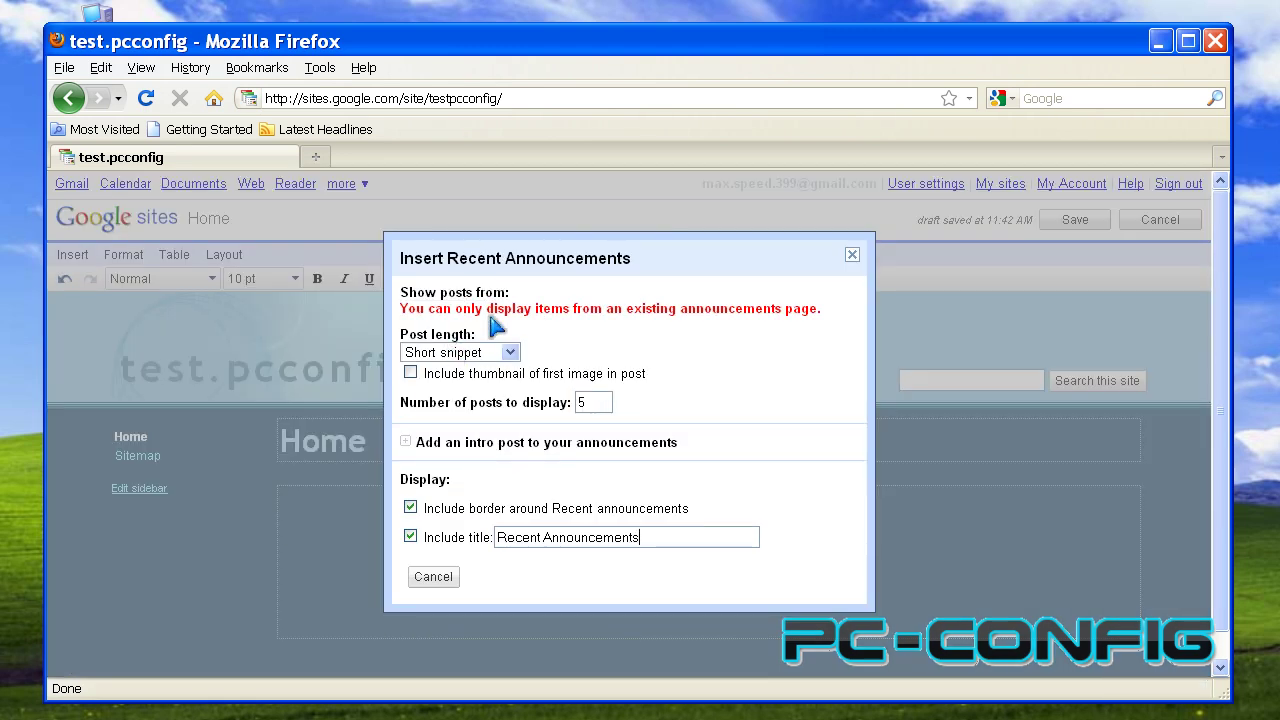
click(852, 256)
Step: Start a Text Box gadget for the Home page and enter test as its content
click(80, 258)
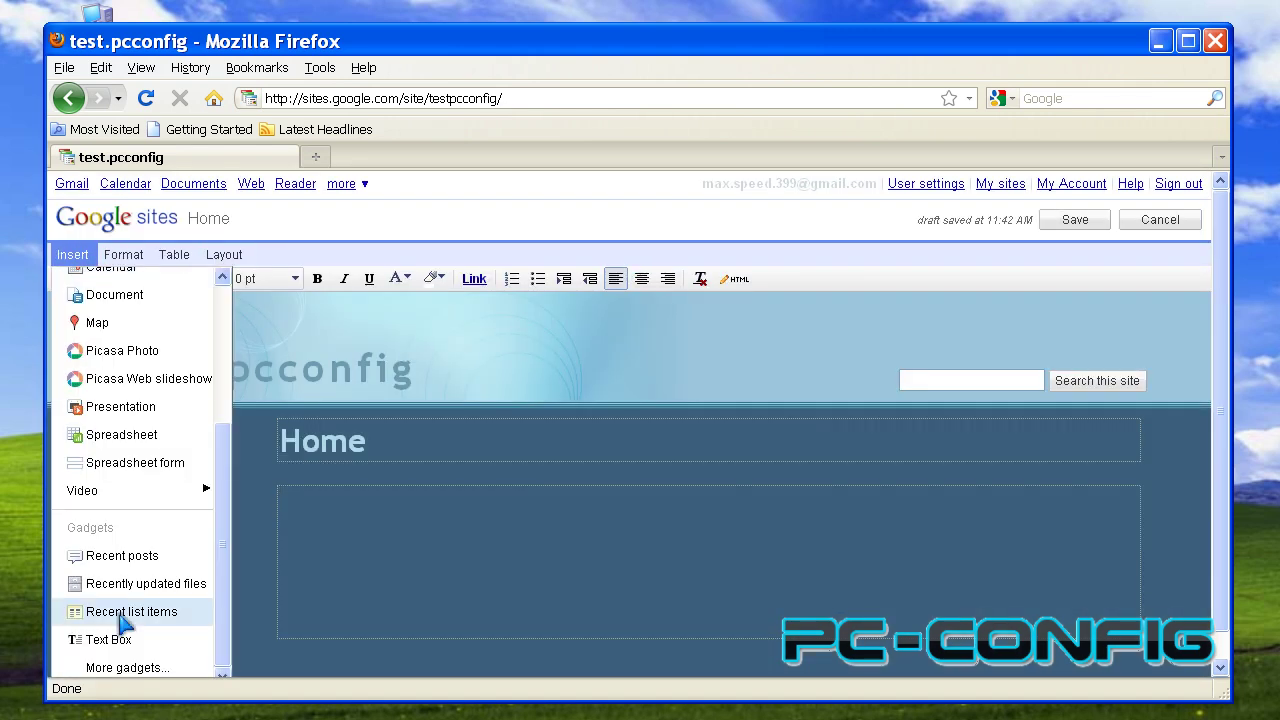
scroll(80, 595, down, 1)
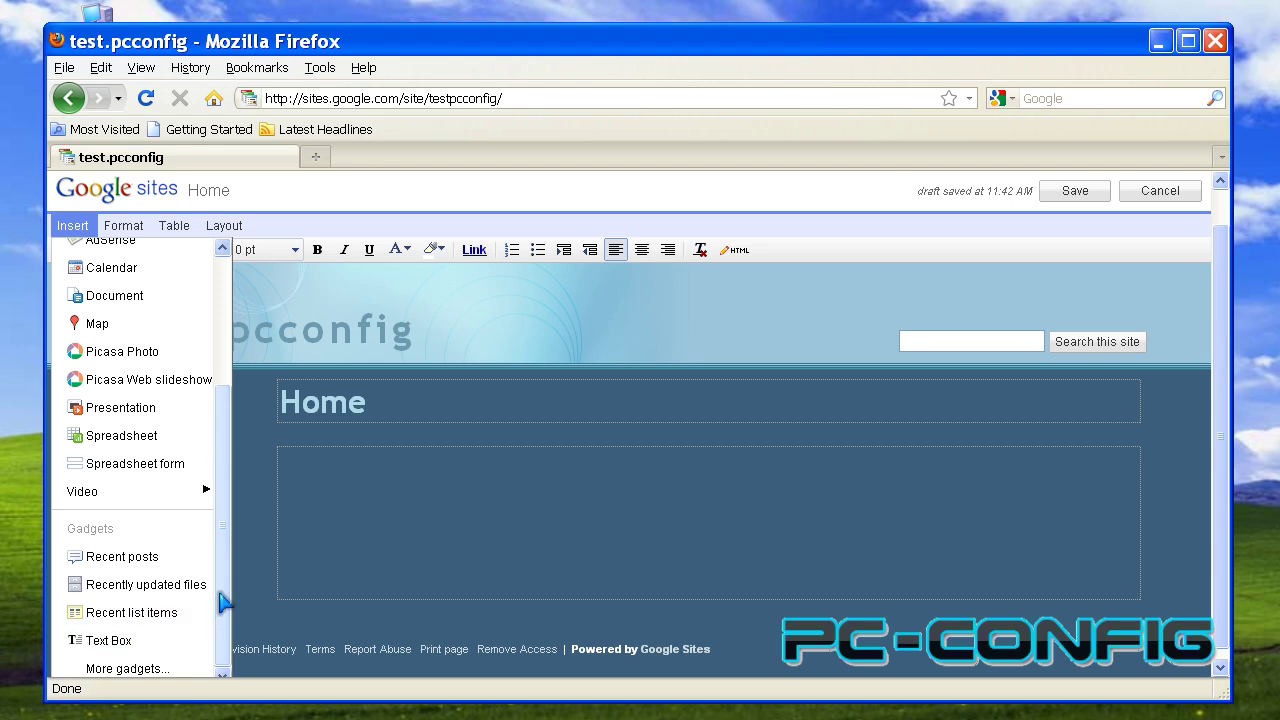
click(143, 645)
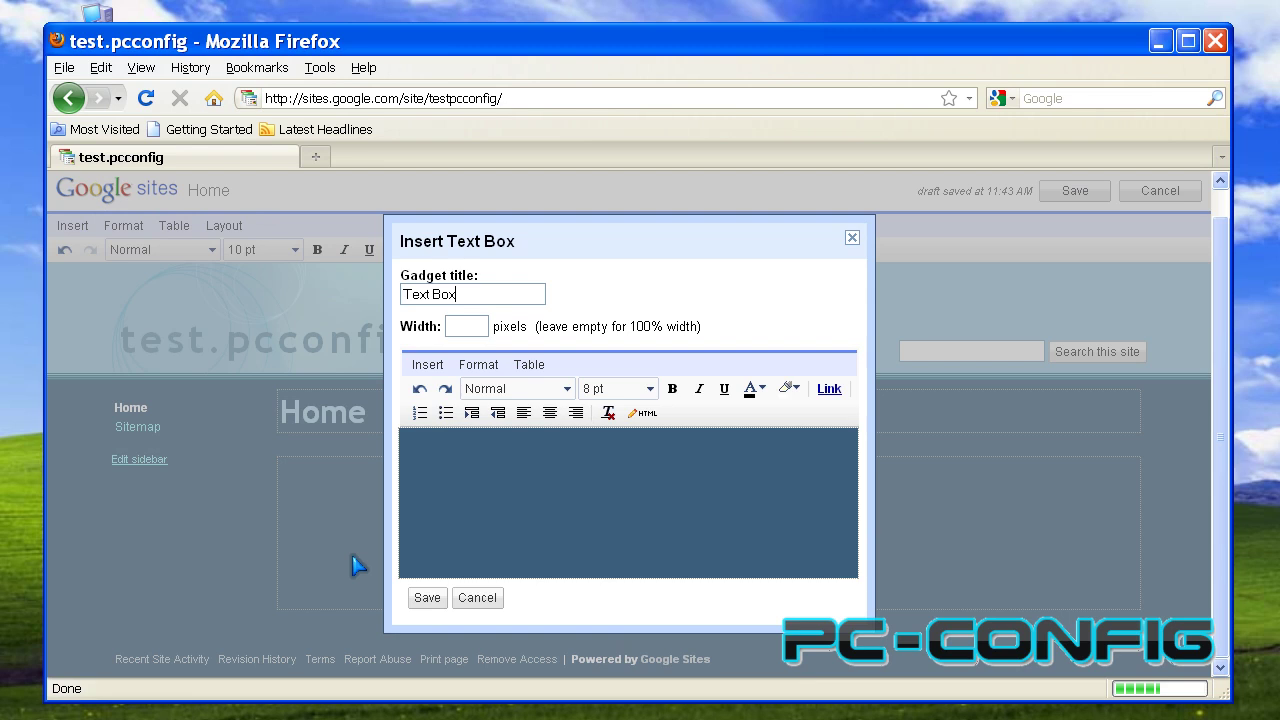
click(495, 296)
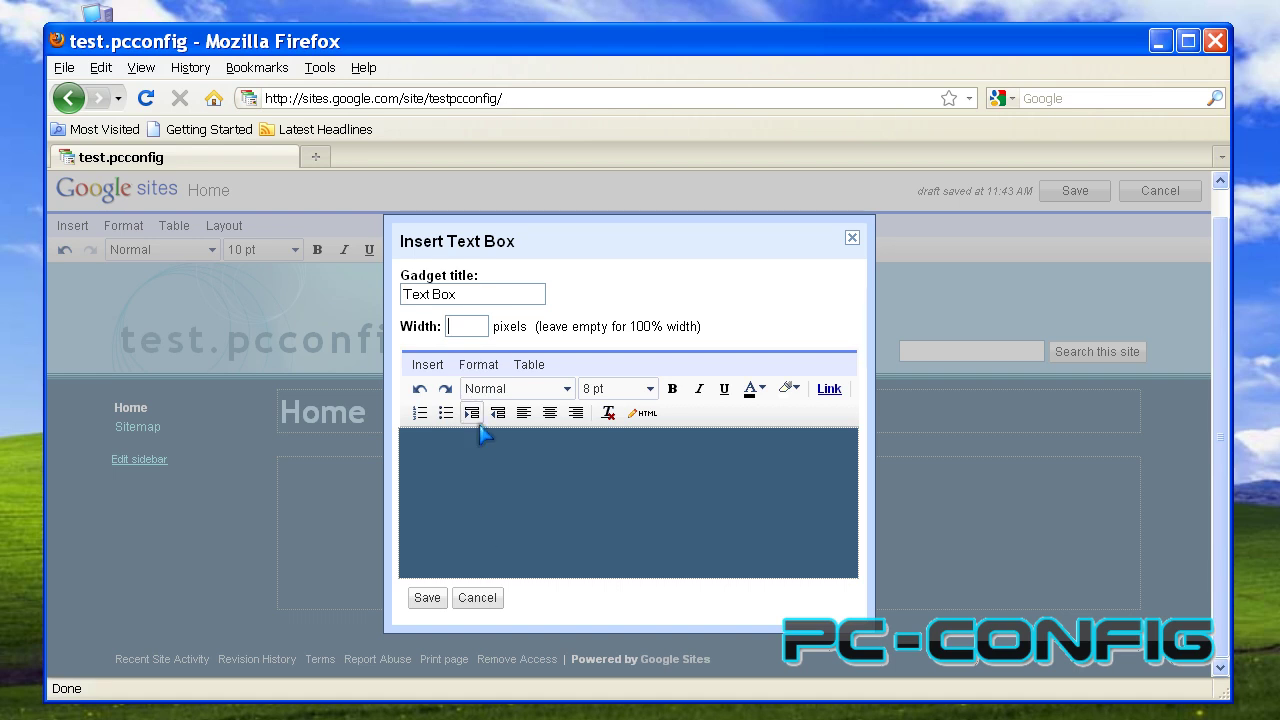
drag(405, 338, 446, 340)
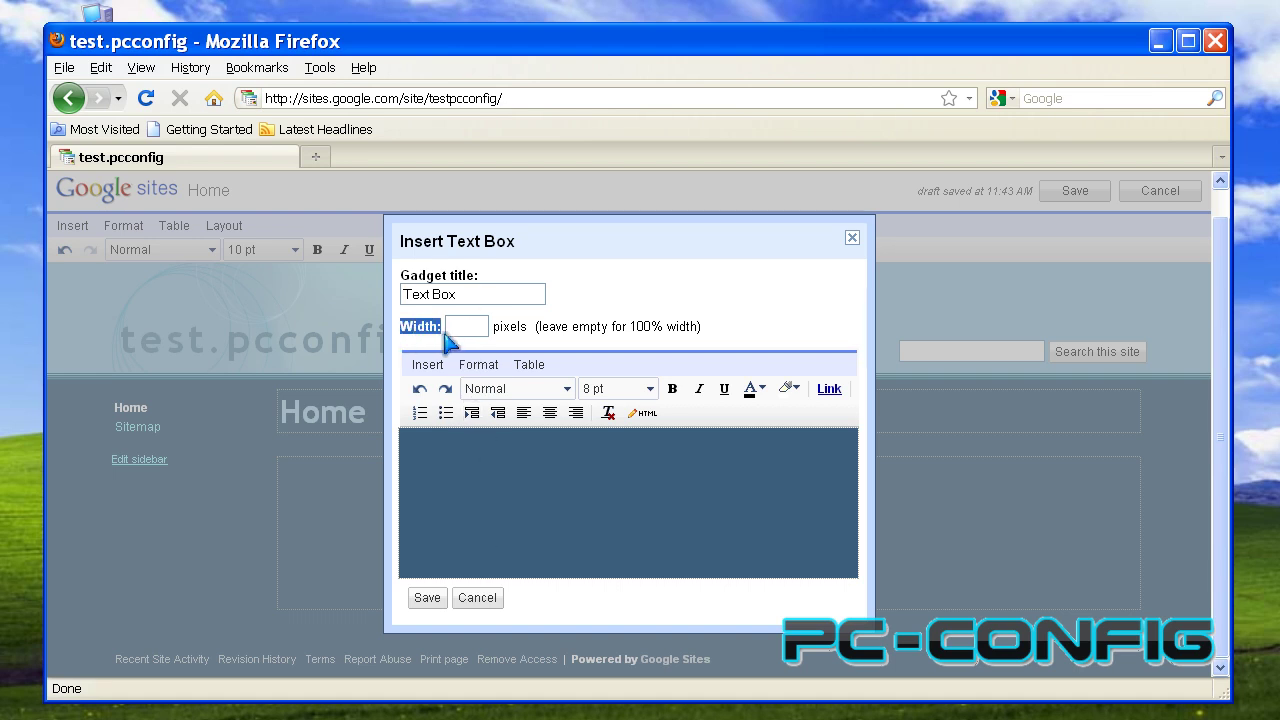
click(443, 510)
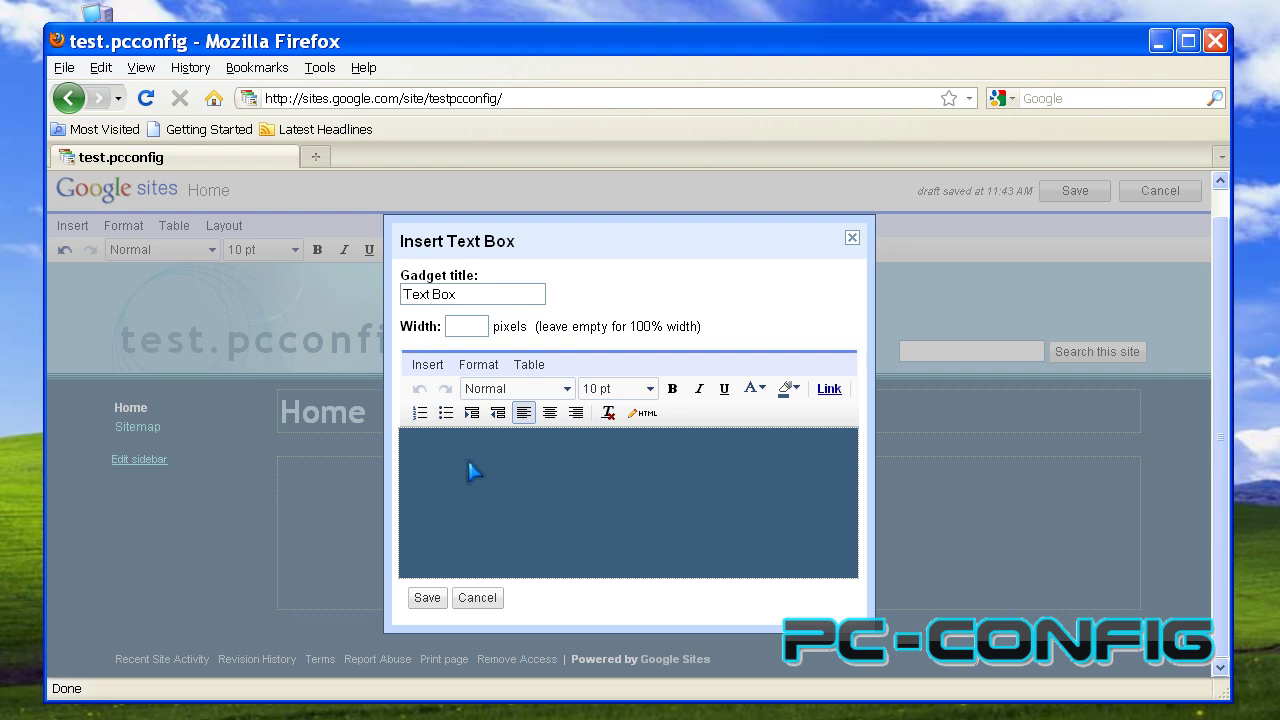
text(test)
Step: Check the font and size choices for the text box content and save the gadget to the Home page
click(567, 389)
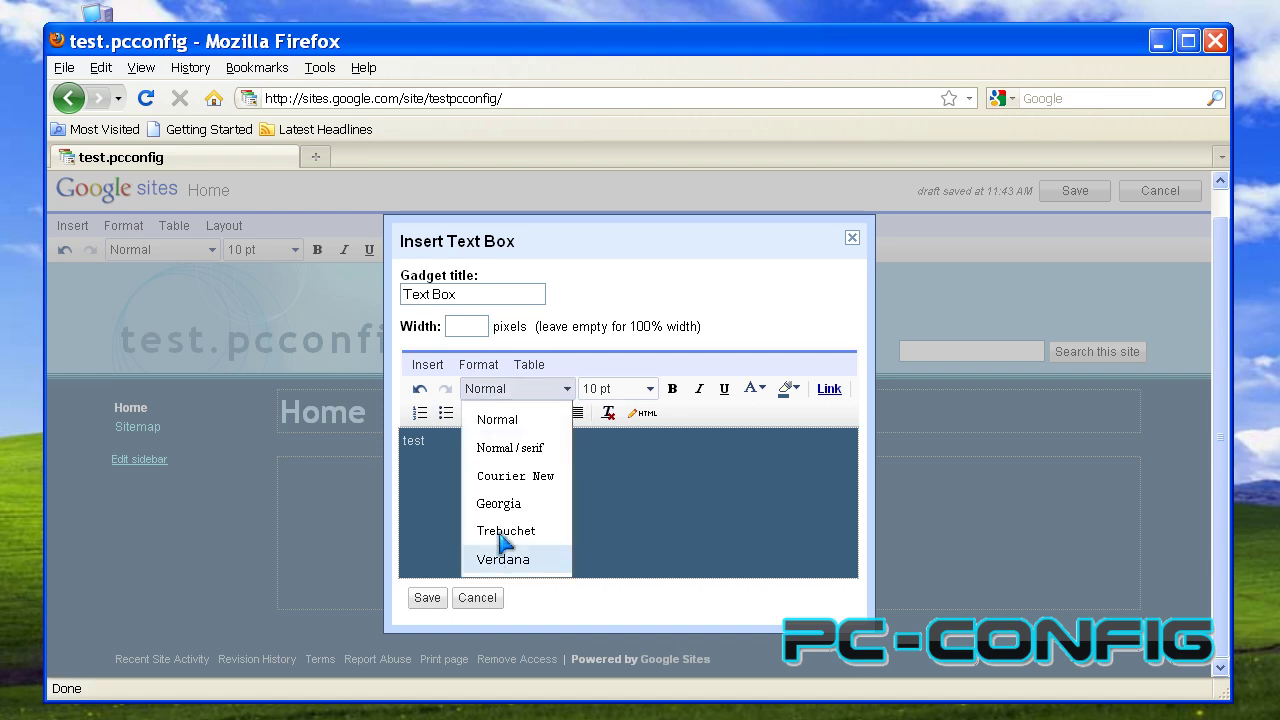
click(569, 392)
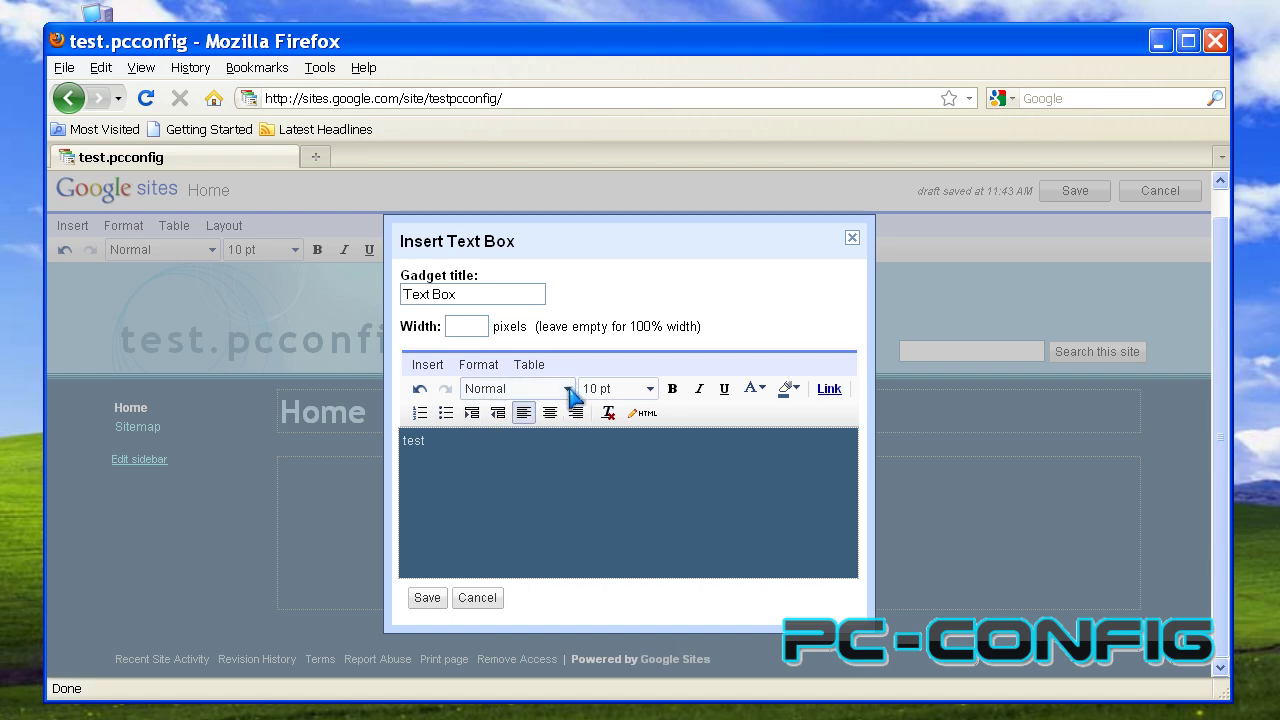
click(650, 389)
click(652, 392)
click(427, 597)
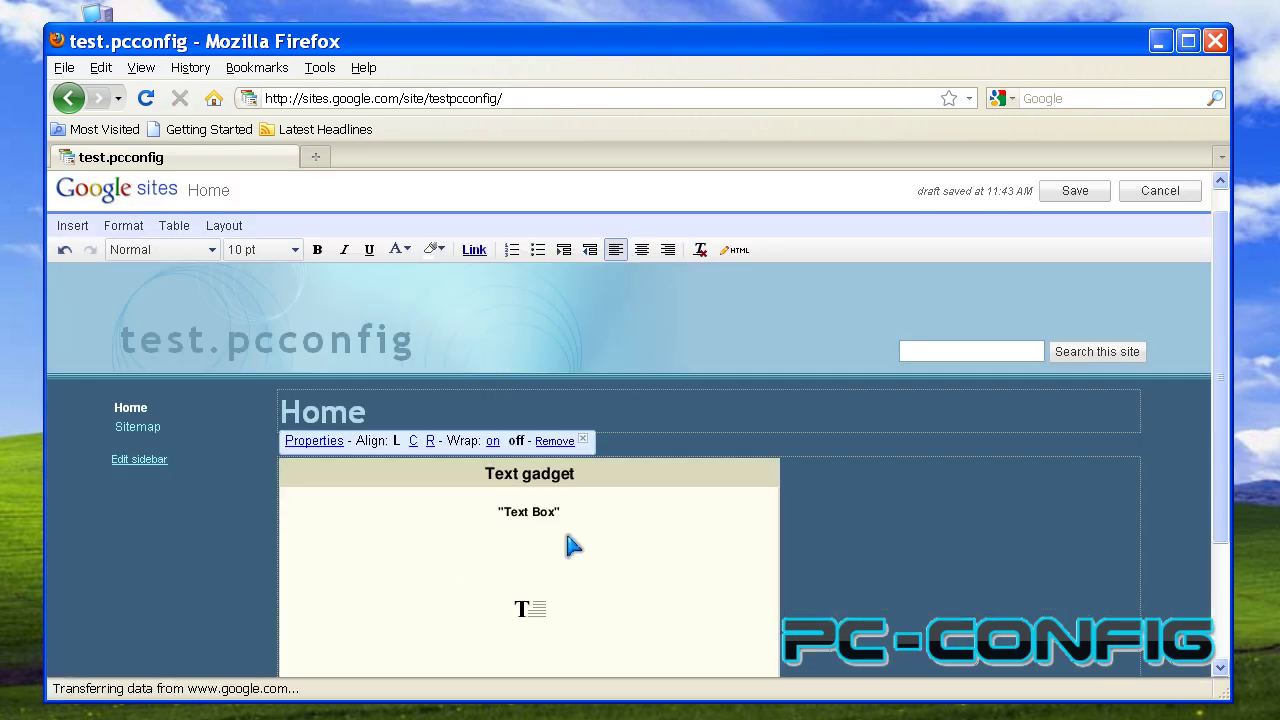
Step: Examine the properties of the inserted Text Box gadget and close them without changes
scroll(578, 541, down, 2)
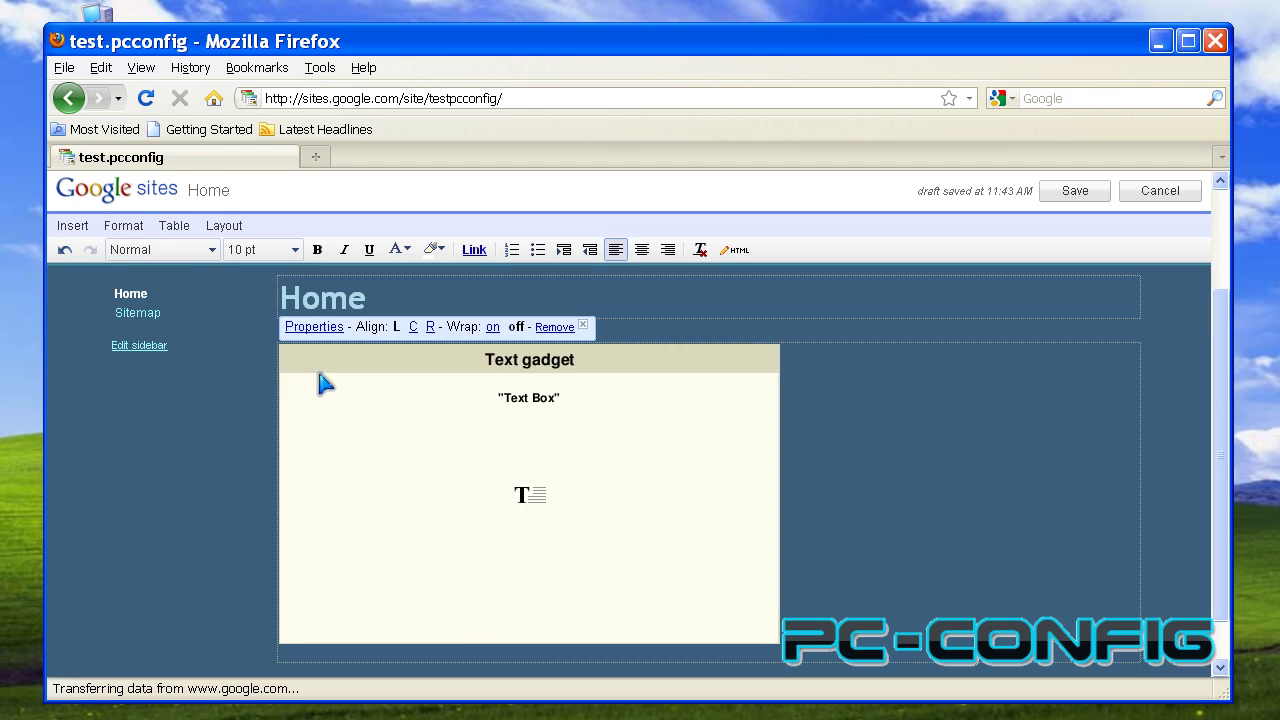
double_click(459, 549)
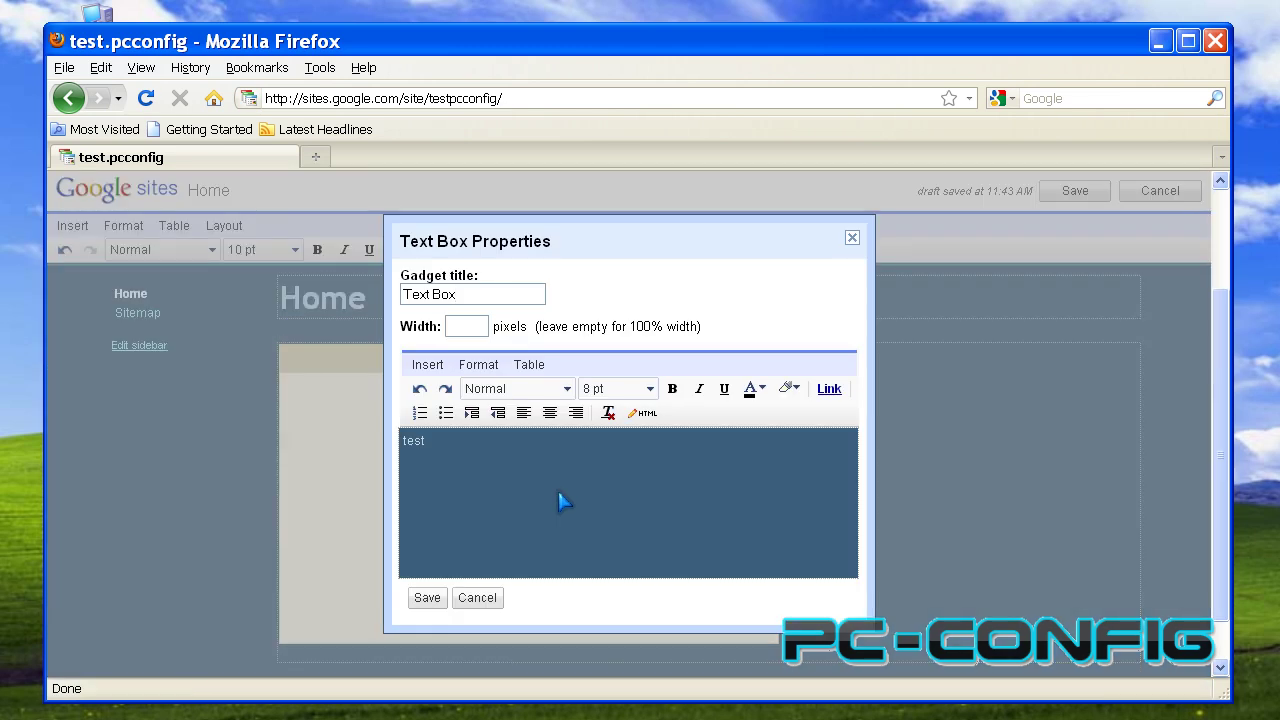
click(851, 238)
Step: Remove the Text Box gadget from the Home page
scroll(627, 605, down, 1)
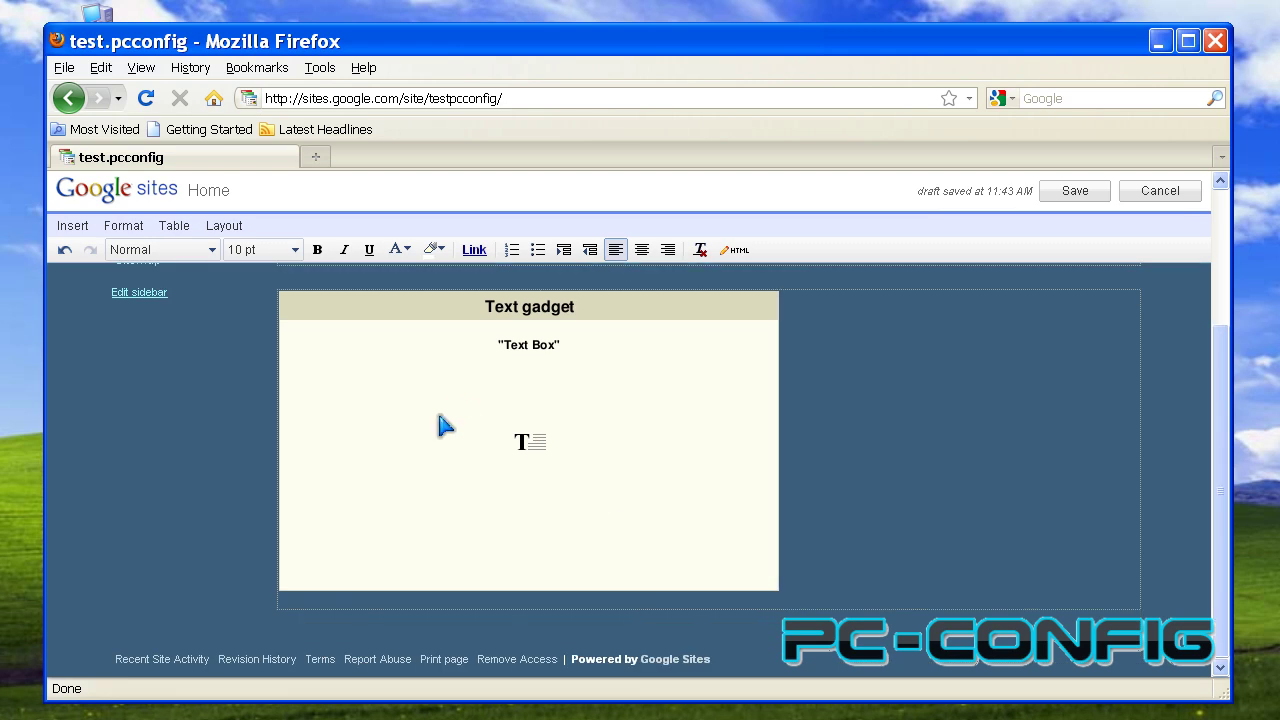
scroll(443, 423, up, 3)
scroll(392, 432, down, 1)
click(318, 515)
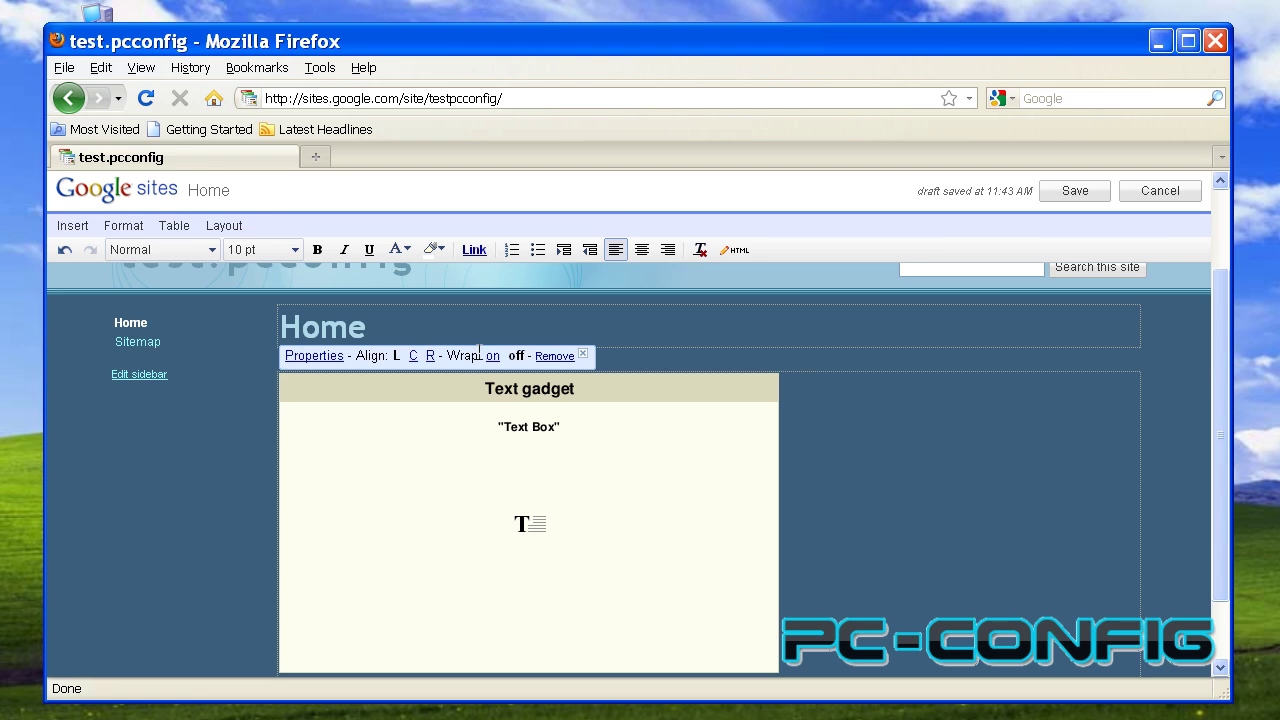
click(548, 358)
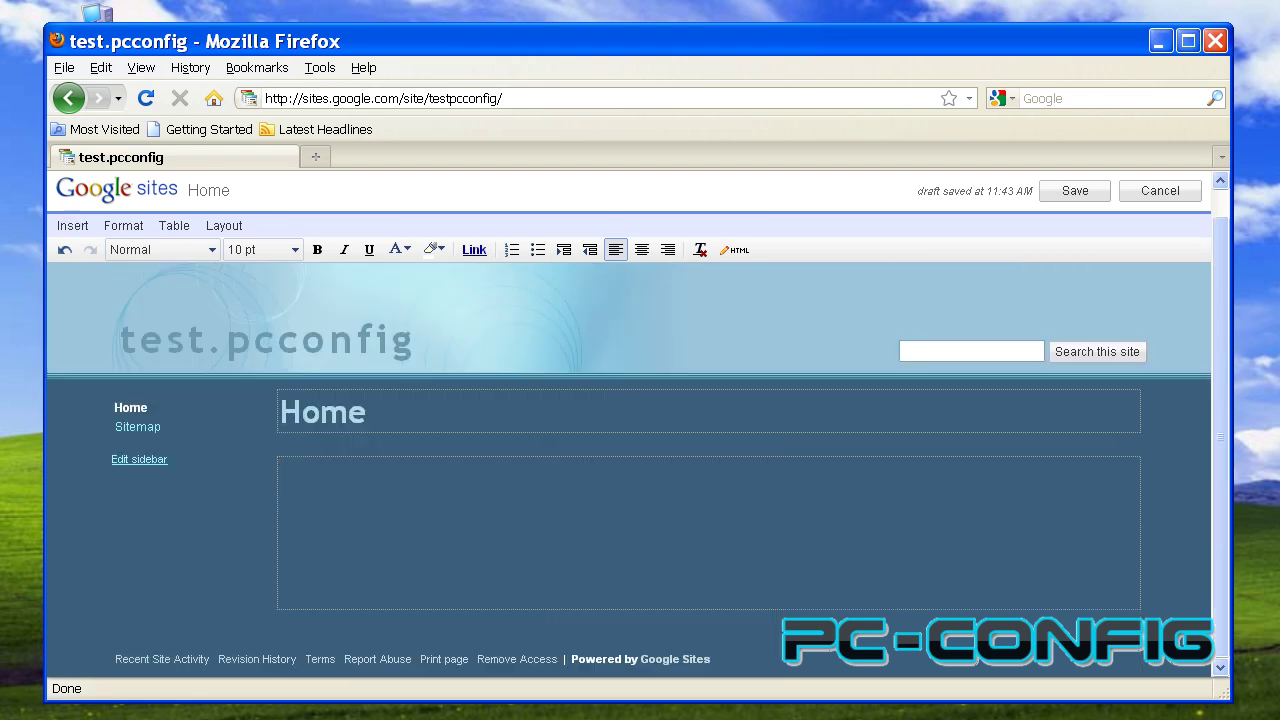
Step: Browse the public gadgets offered for the Home page, cancel without adding one, and return to the list of insertable items
click(72, 226)
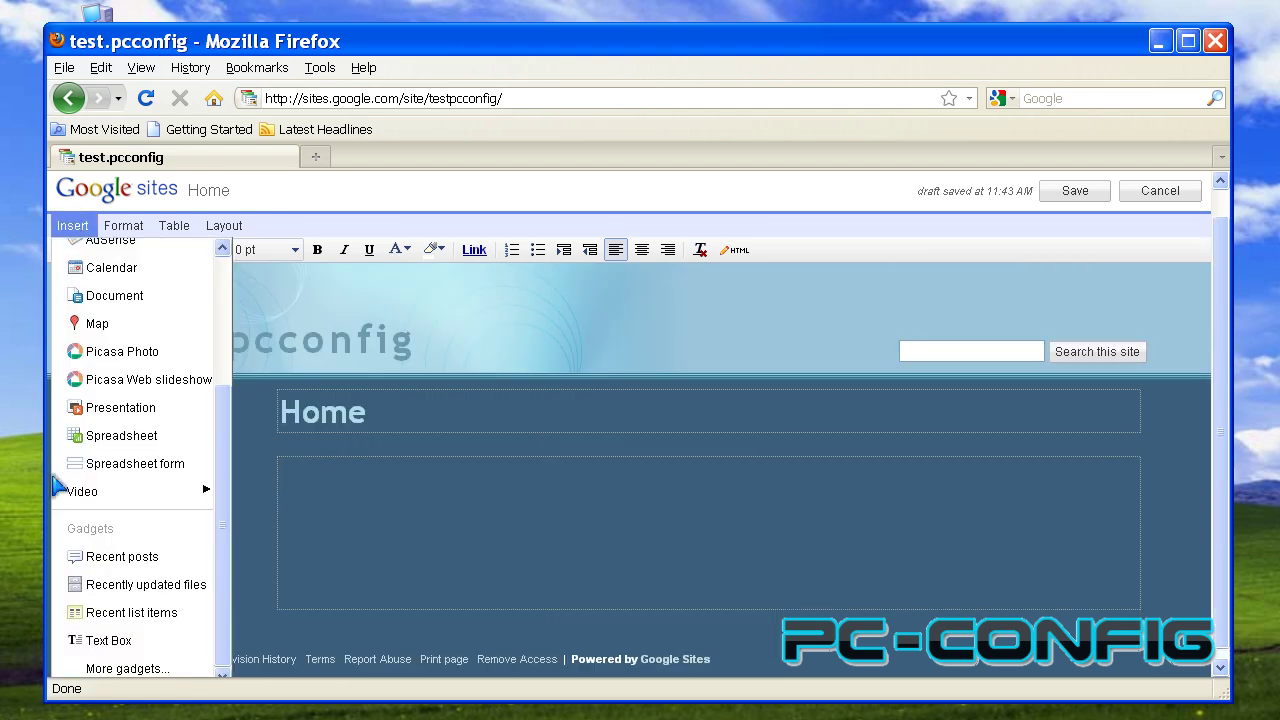
click(120, 669)
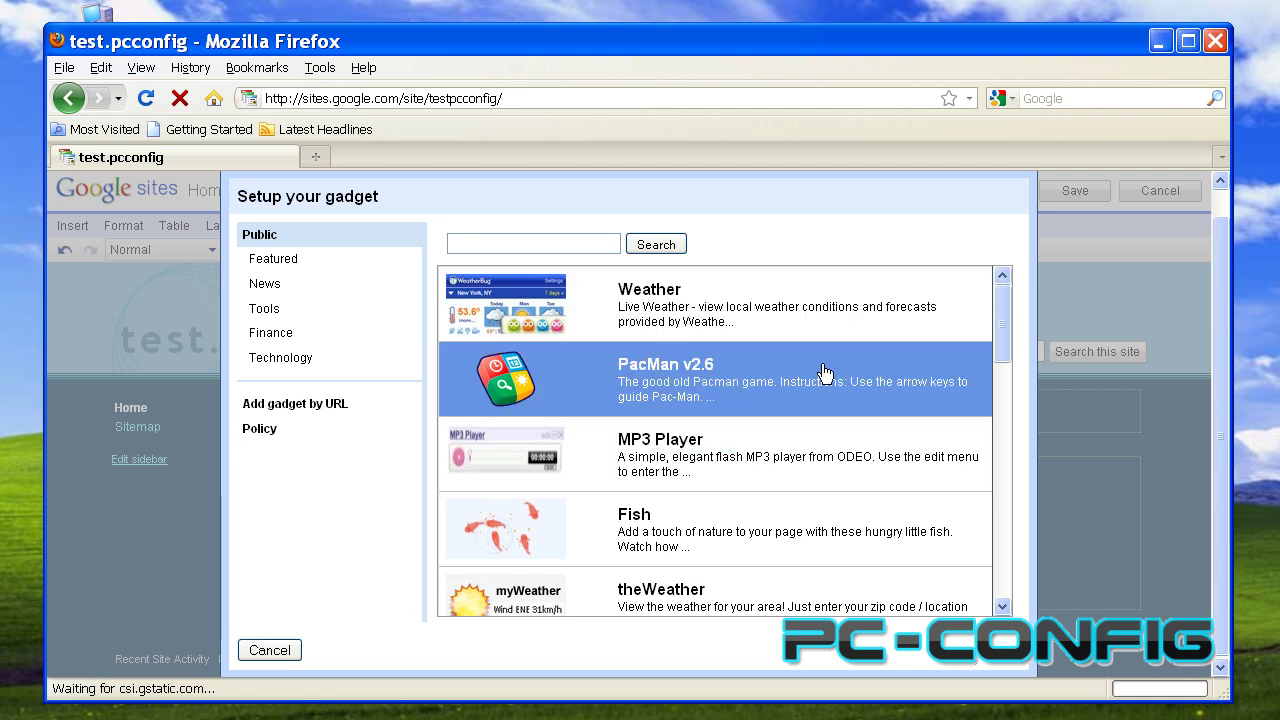
scroll(595, 472, down, 3)
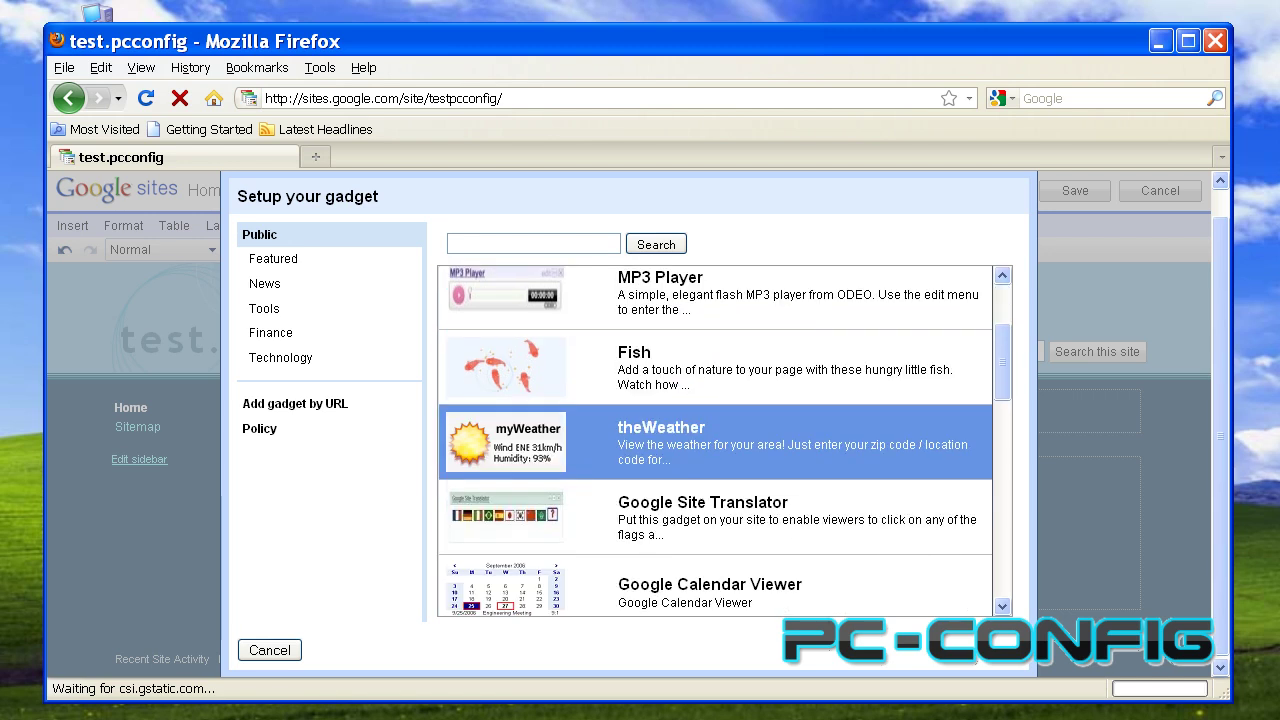
scroll(515, 520, up, 2)
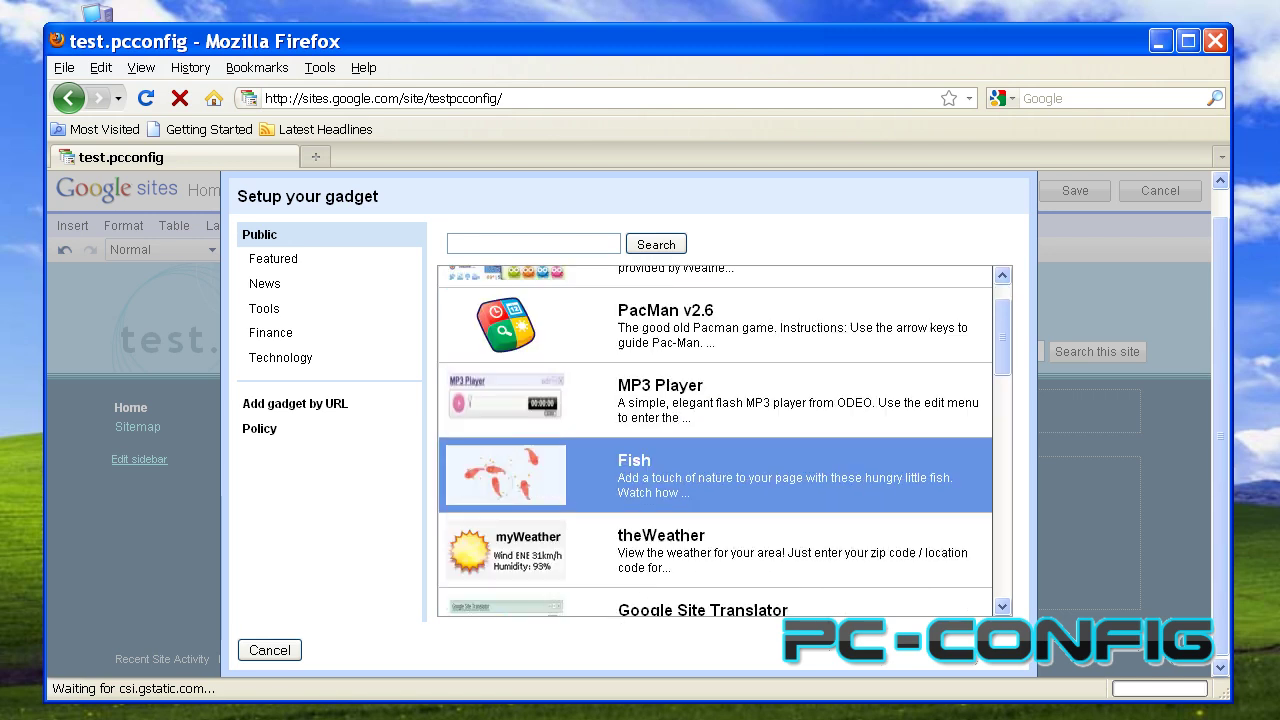
click(270, 651)
click(66, 224)
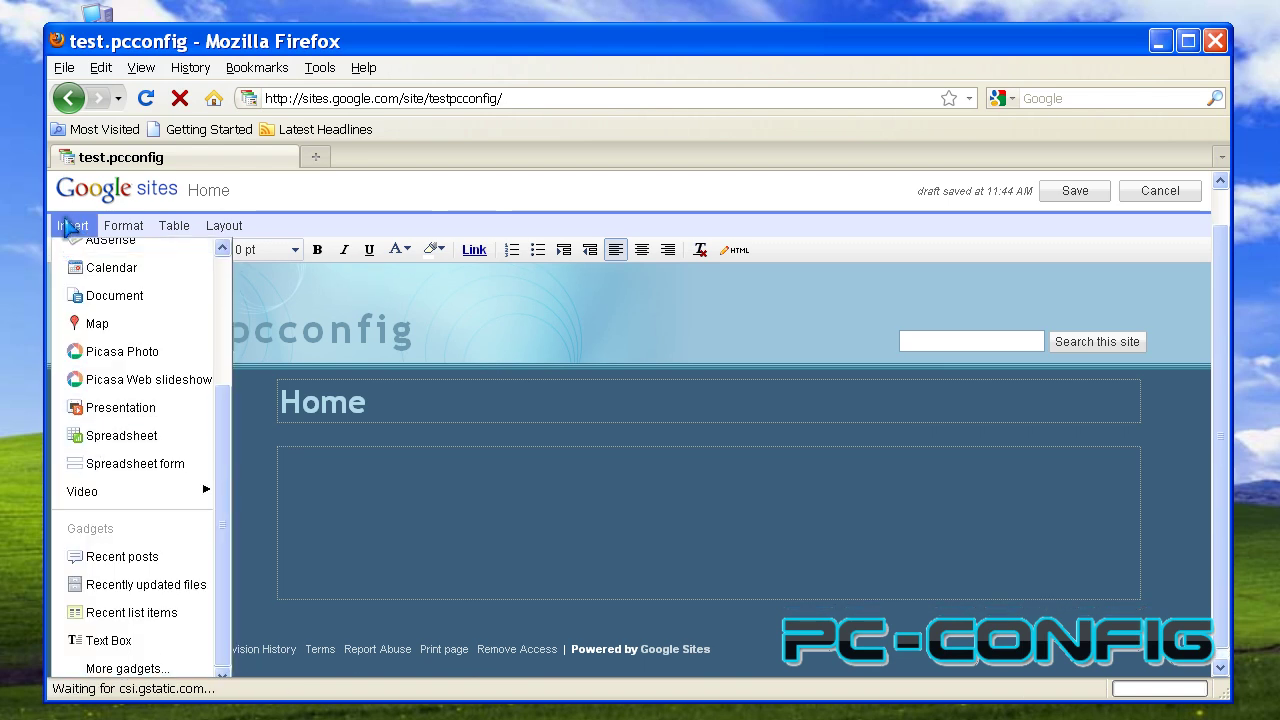
Step: Check the text formatting and alignment options, and insert a table of six columns by six rows into the Home page body
click(118, 227)
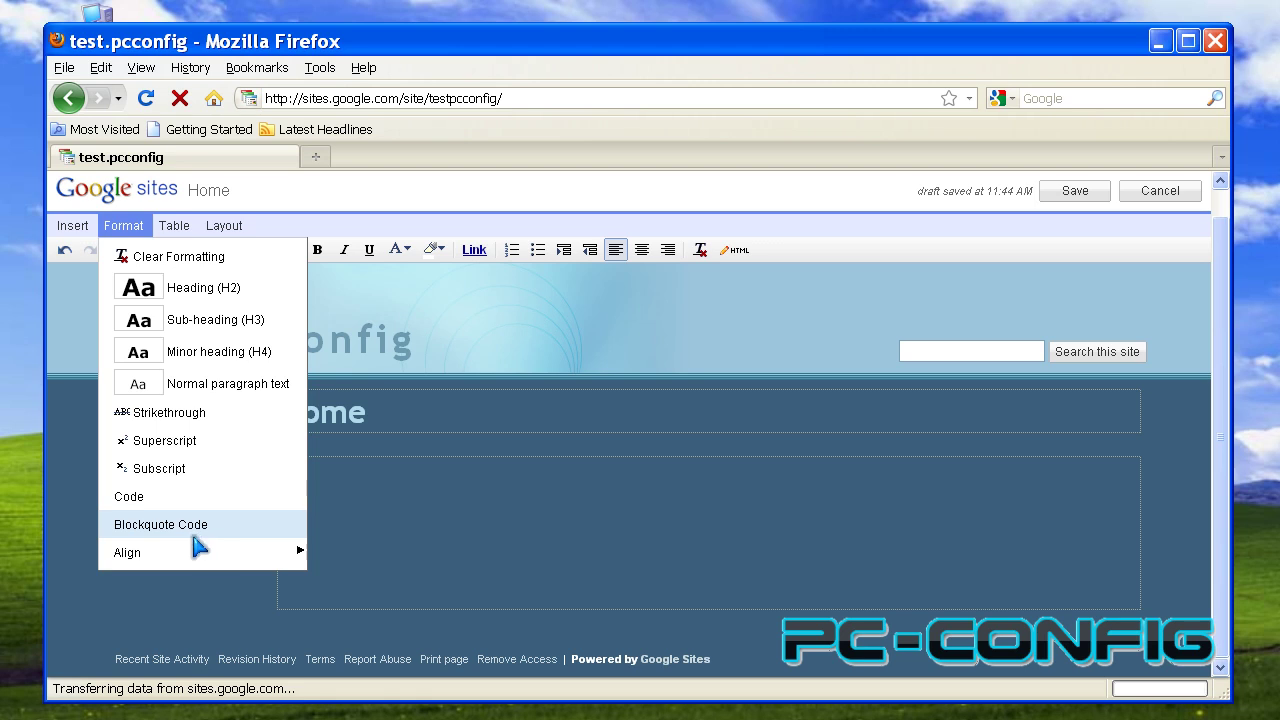
mouse_move(186, 556)
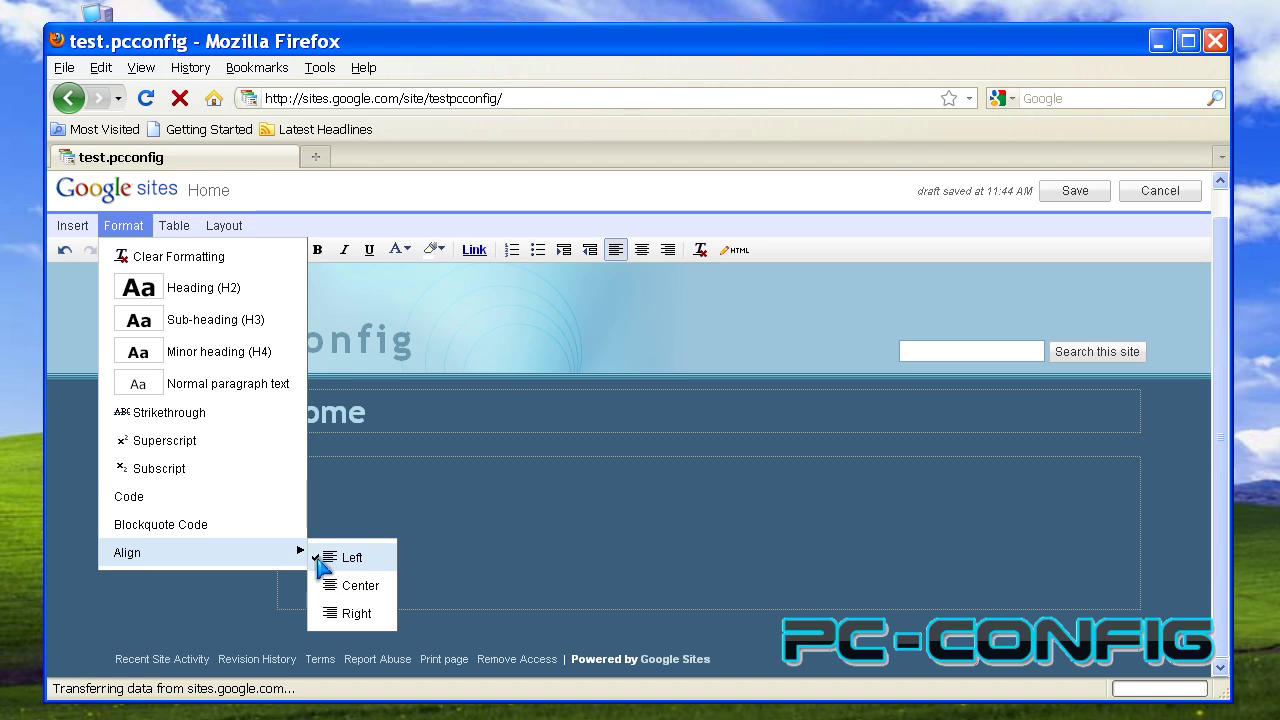
click(174, 225)
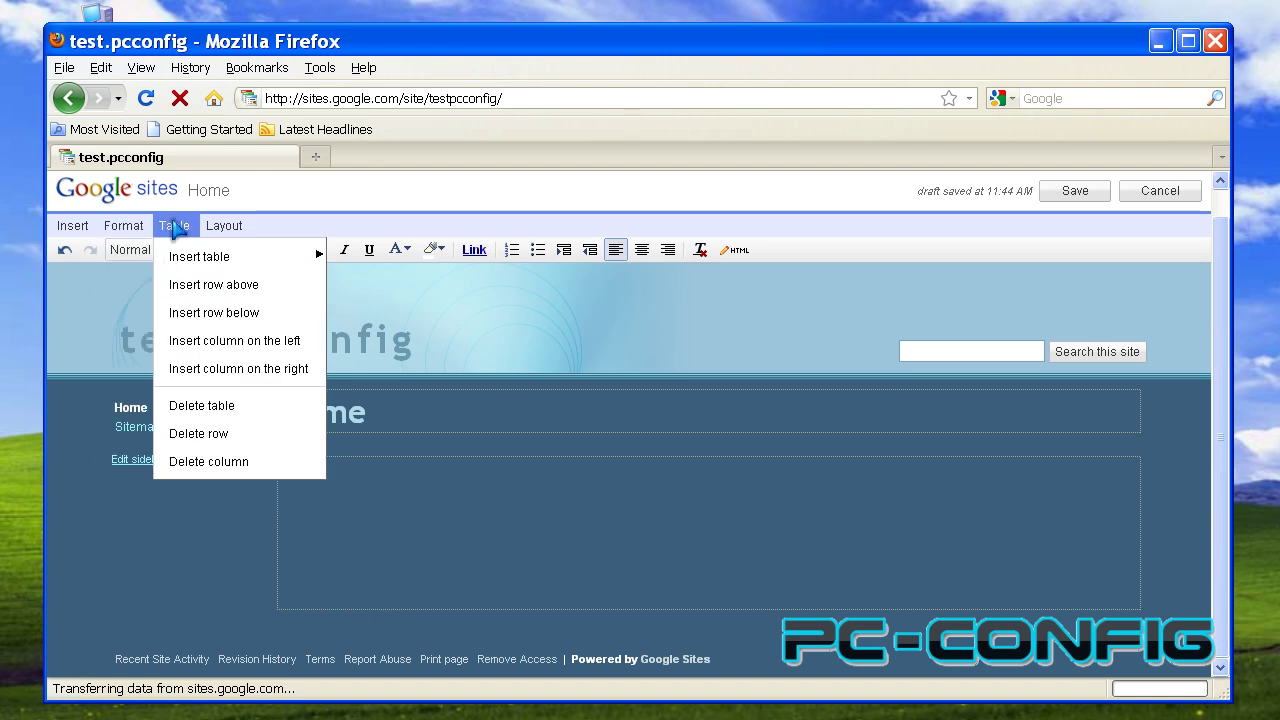
mouse_move(187, 256)
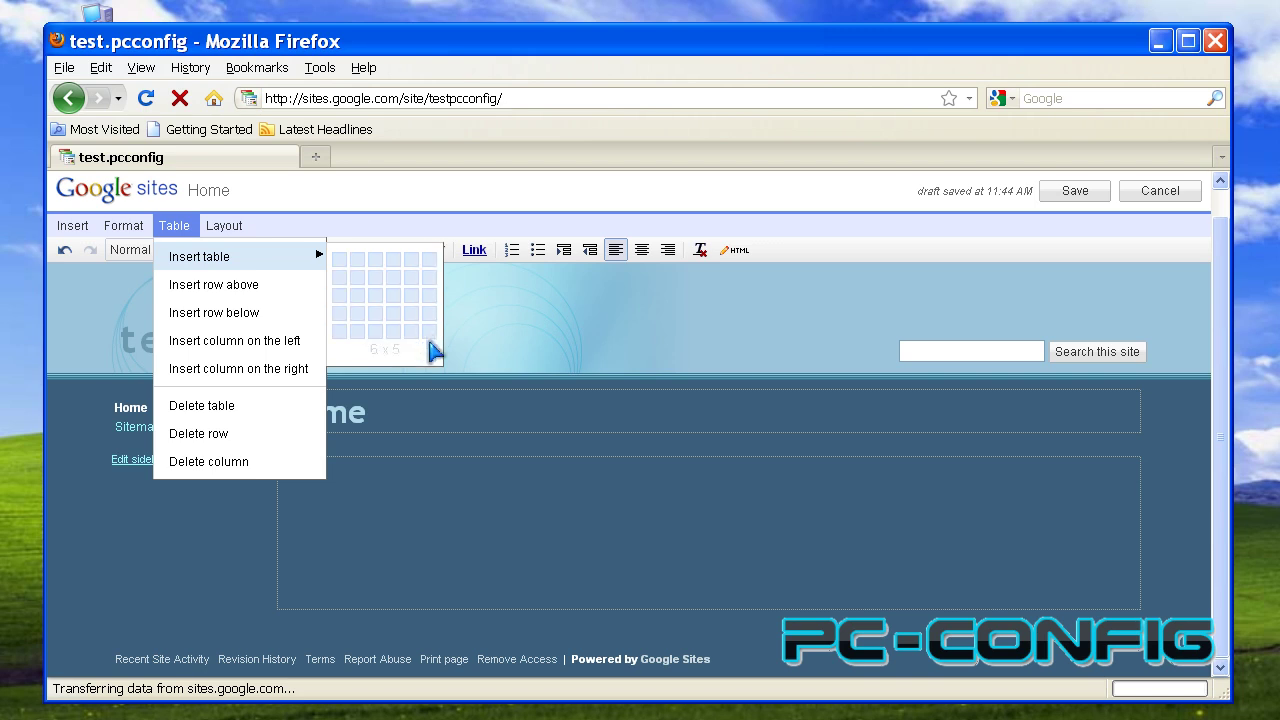
click(441, 366)
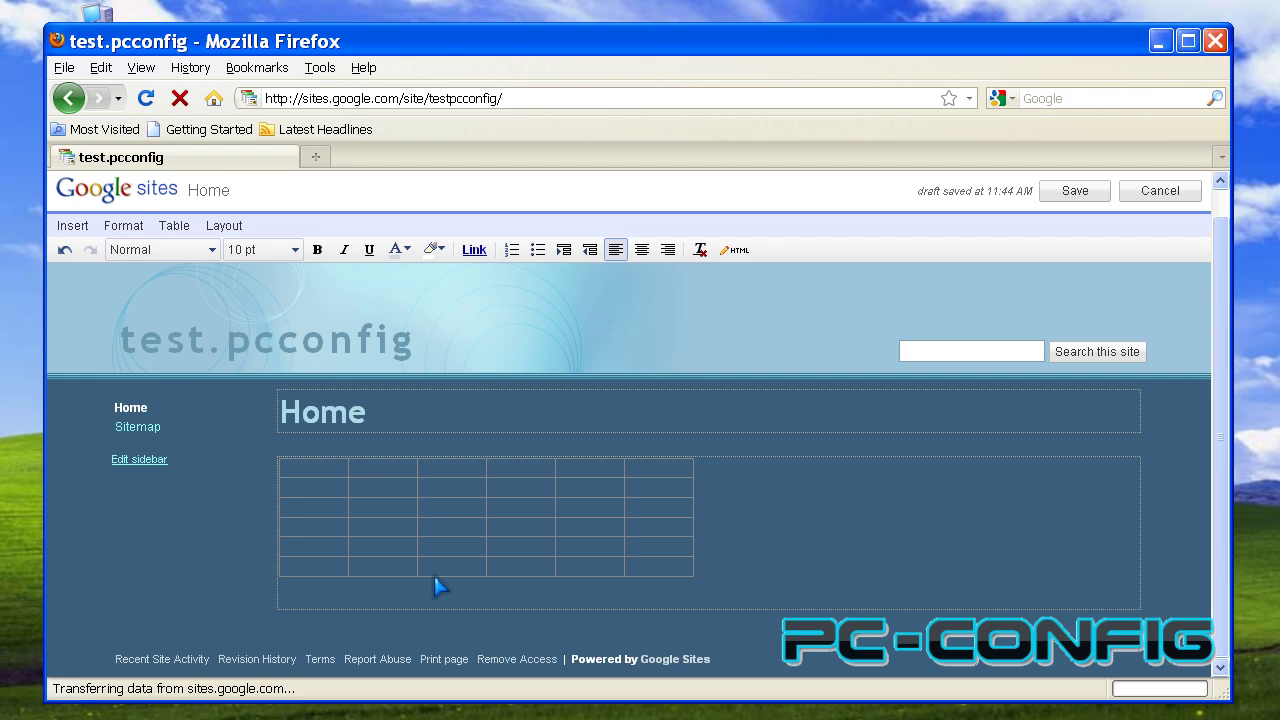
click(554, 508)
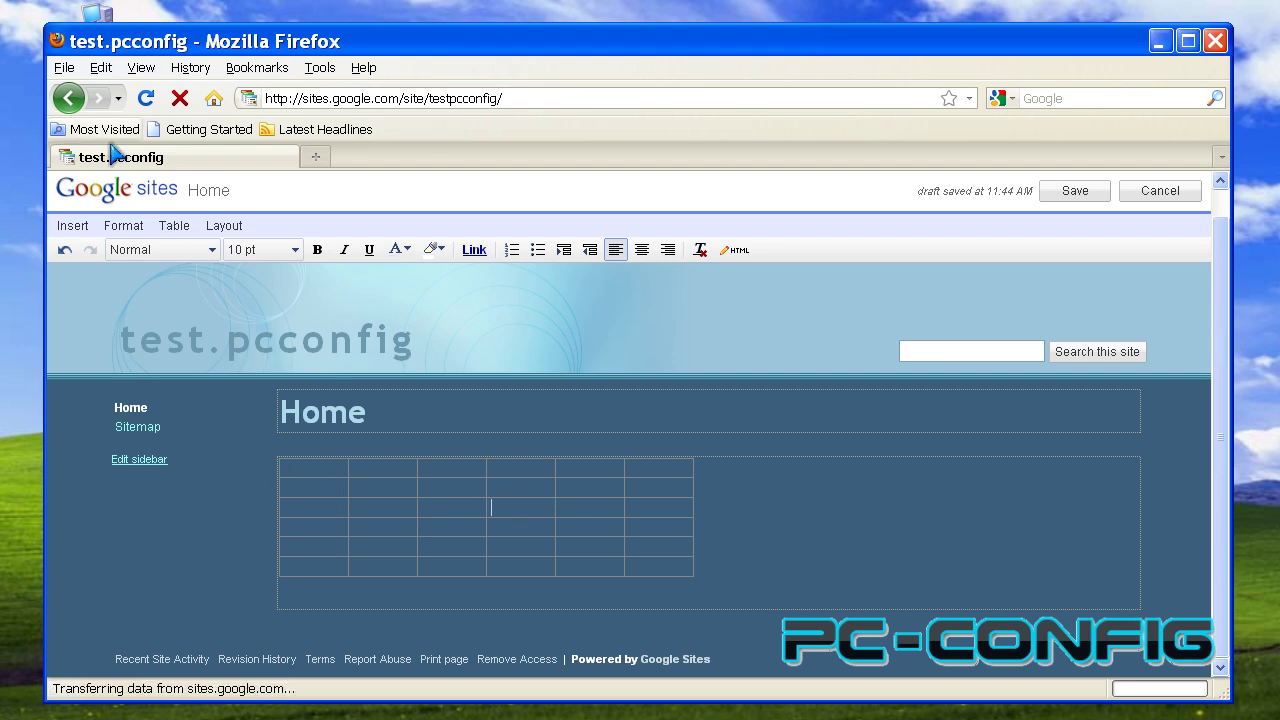
Step: Delete the table from the Home page body
click(172, 226)
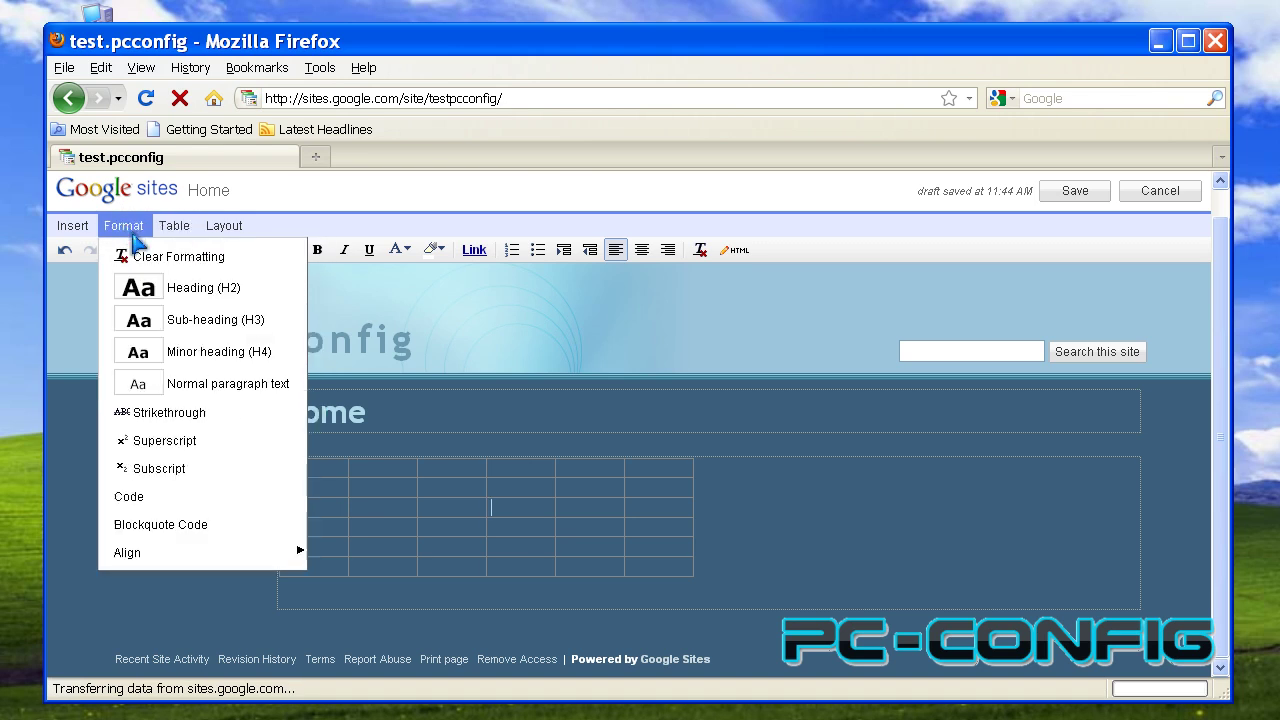
click(140, 256)
click(137, 231)
mouse_move(174, 230)
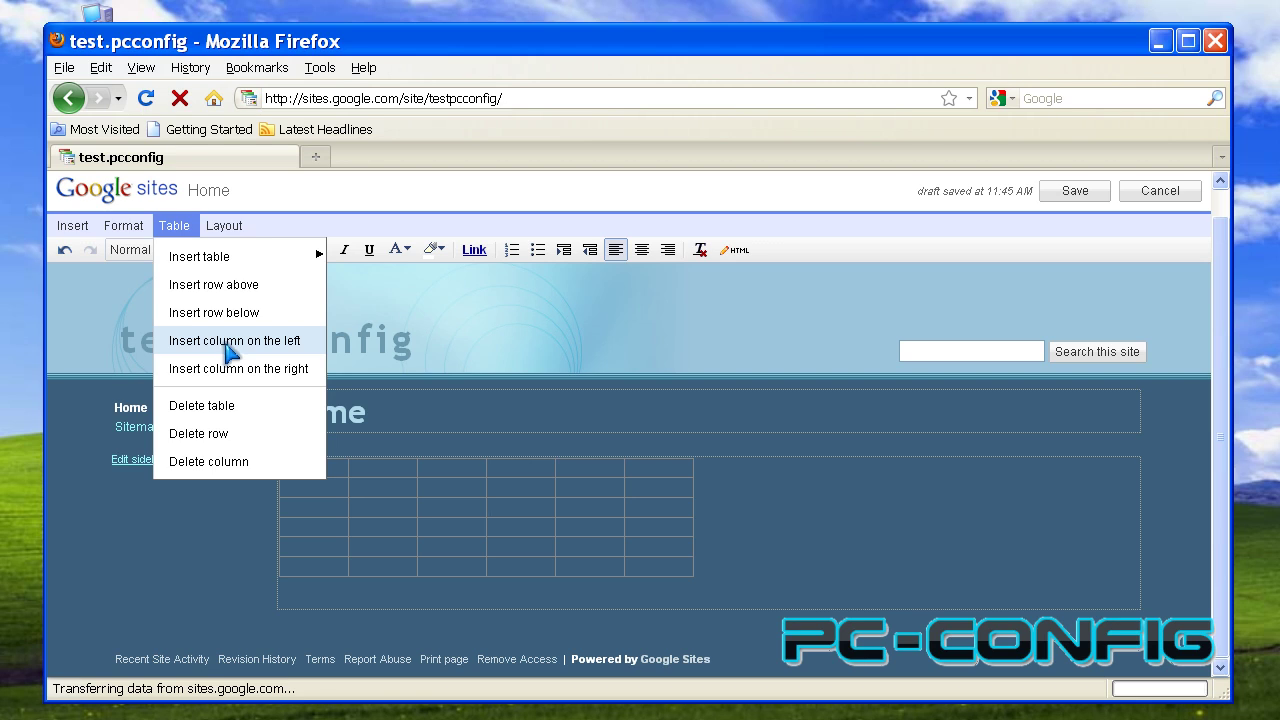
click(247, 412)
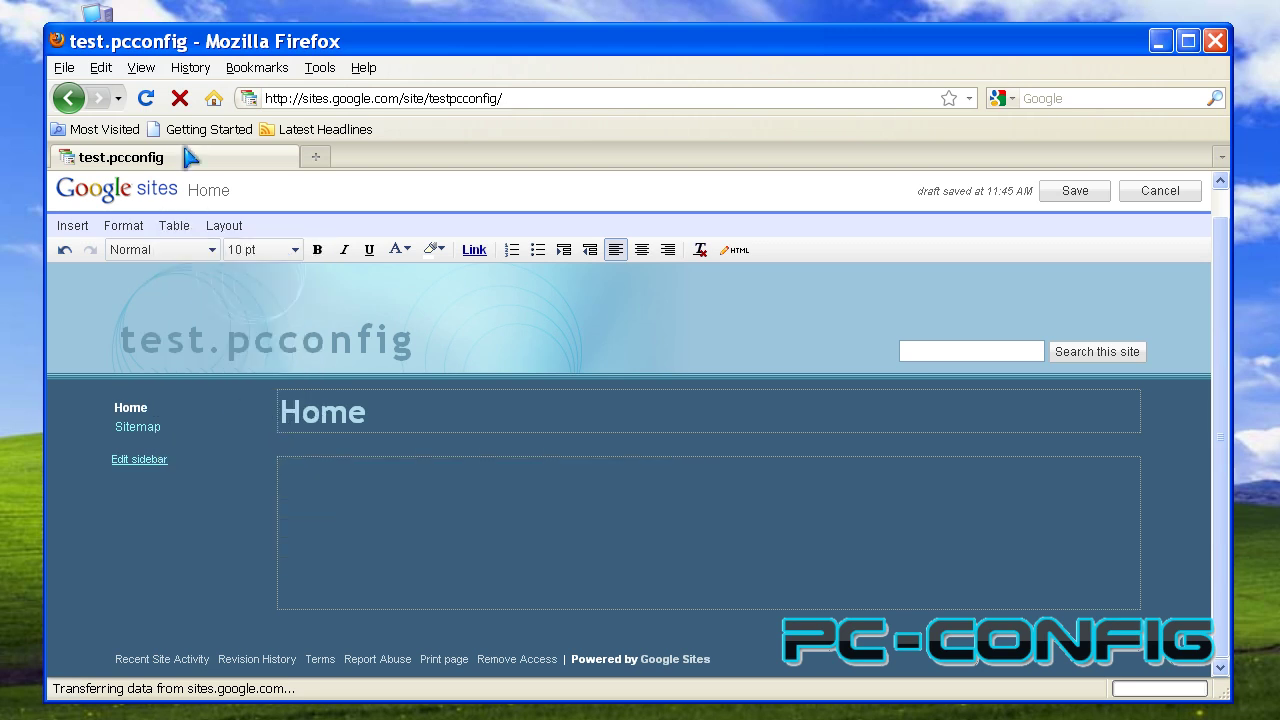
Step: Examine the row and column commands for tables, the page layout choices and the font choices for the Home page without applying any
click(174, 226)
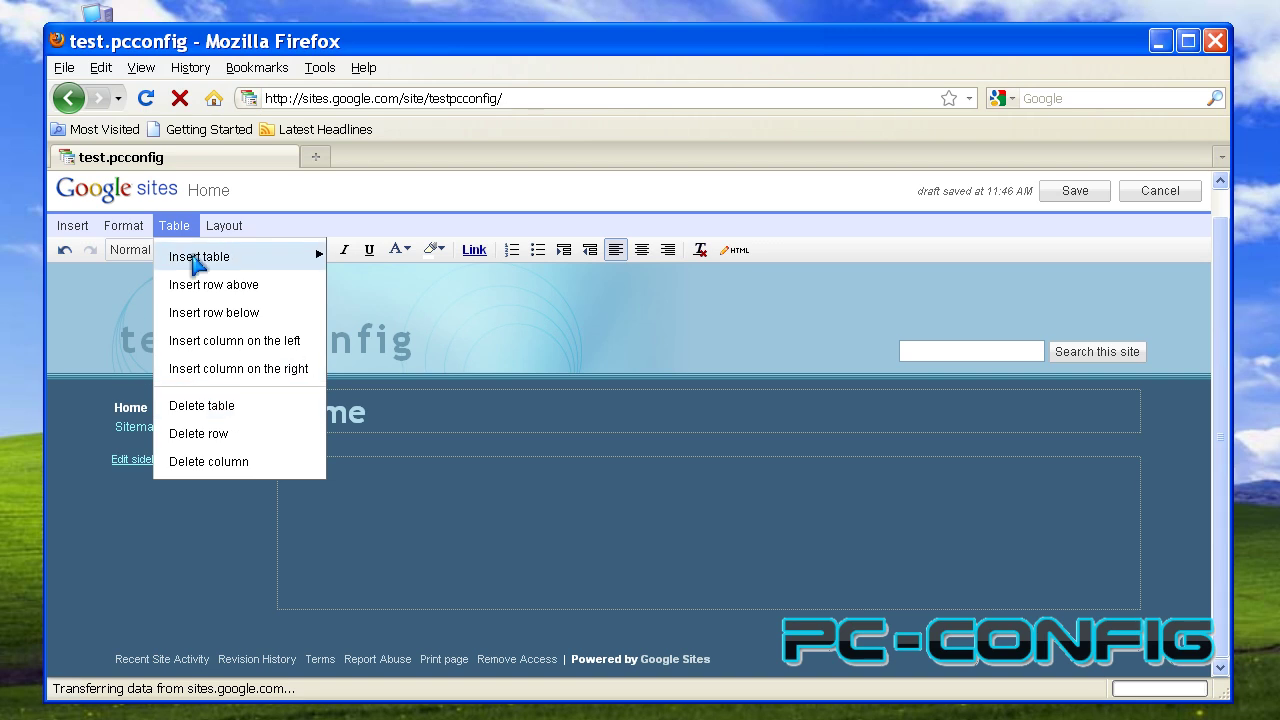
click(217, 322)
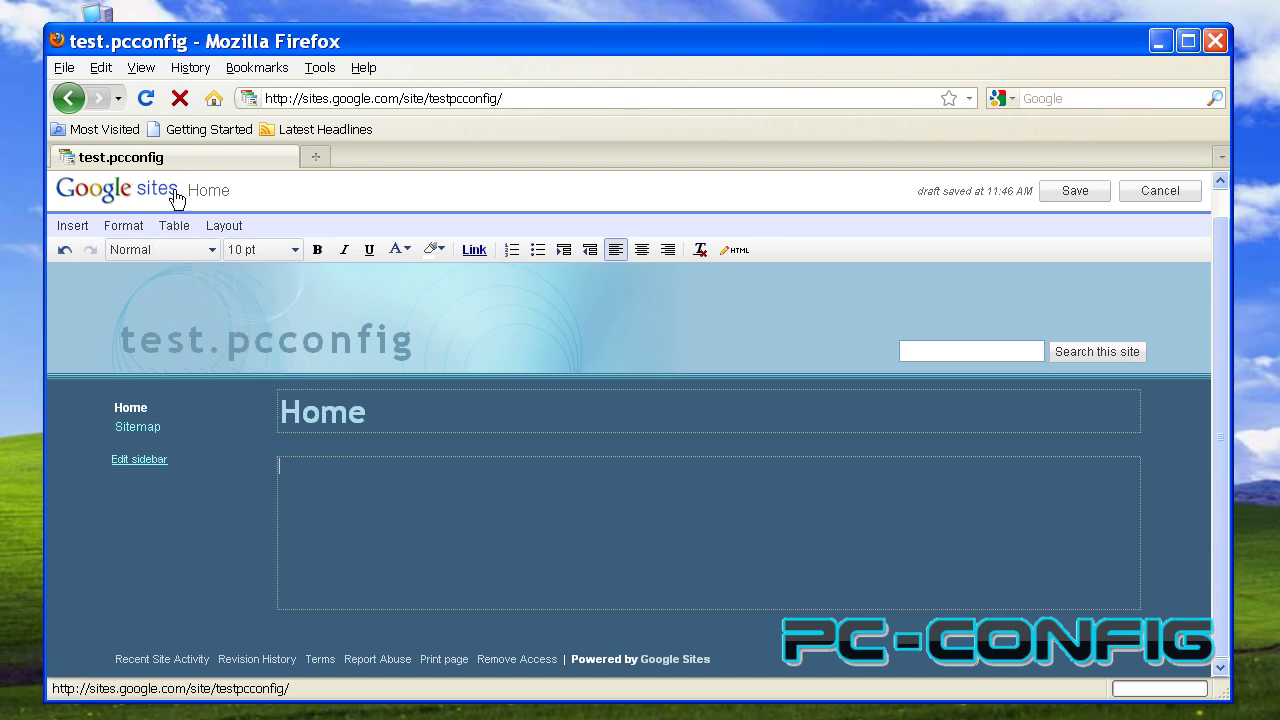
click(174, 225)
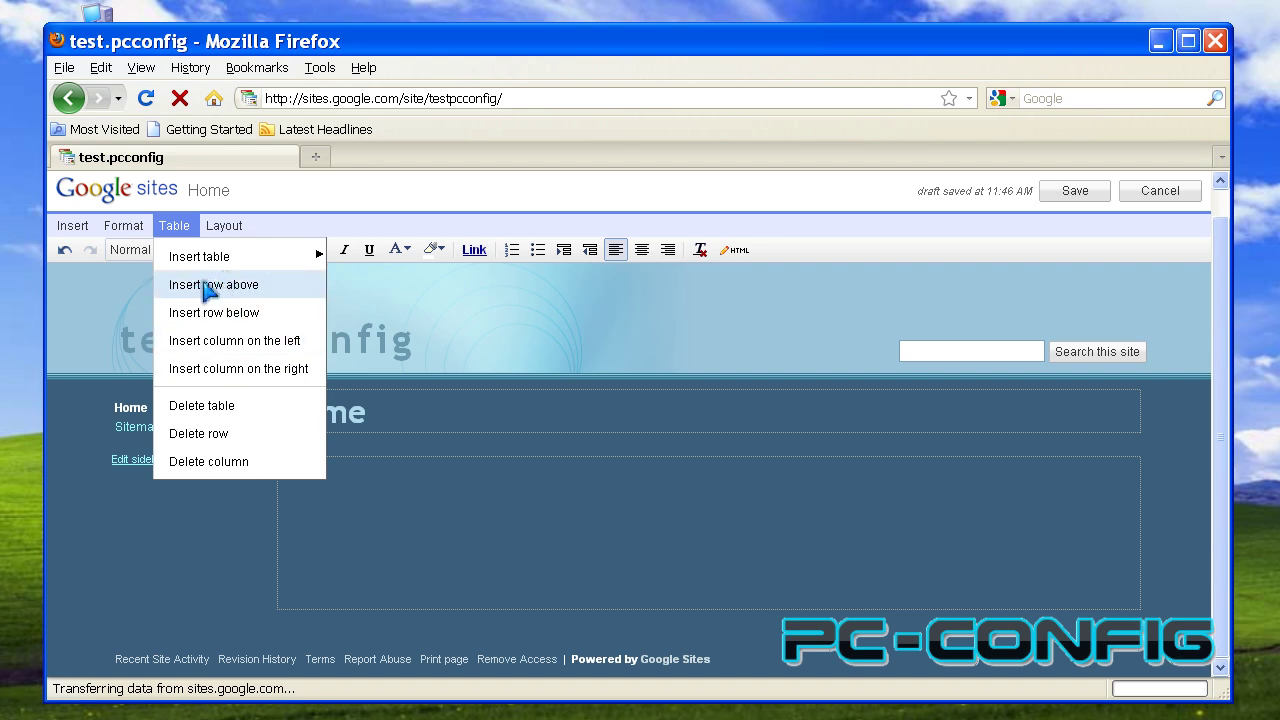
click(224, 228)
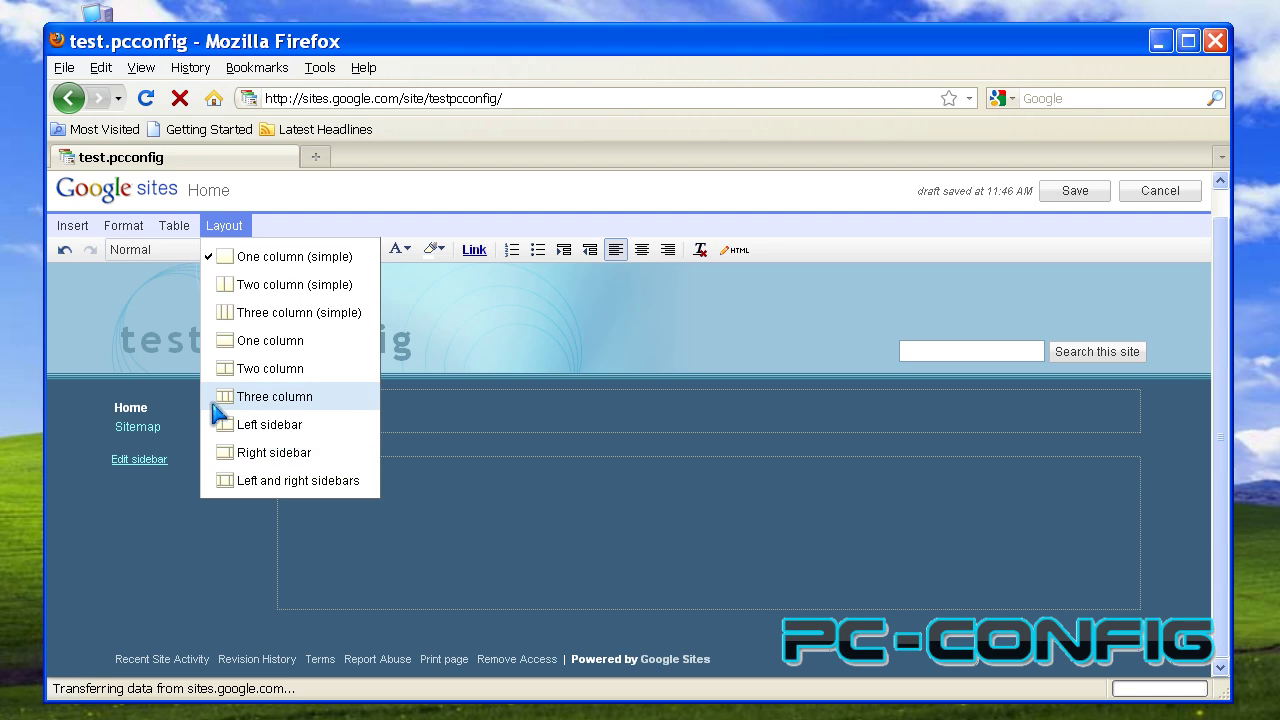
key(Left)
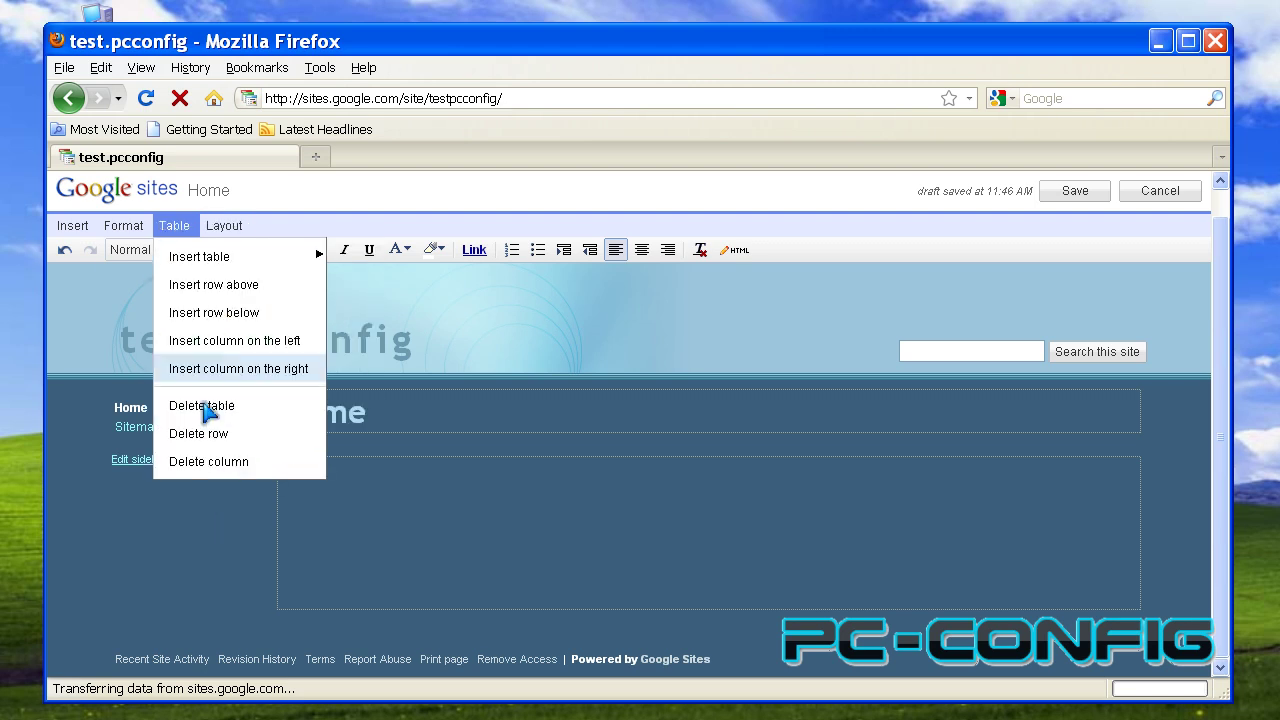
click(220, 229)
click(224, 228)
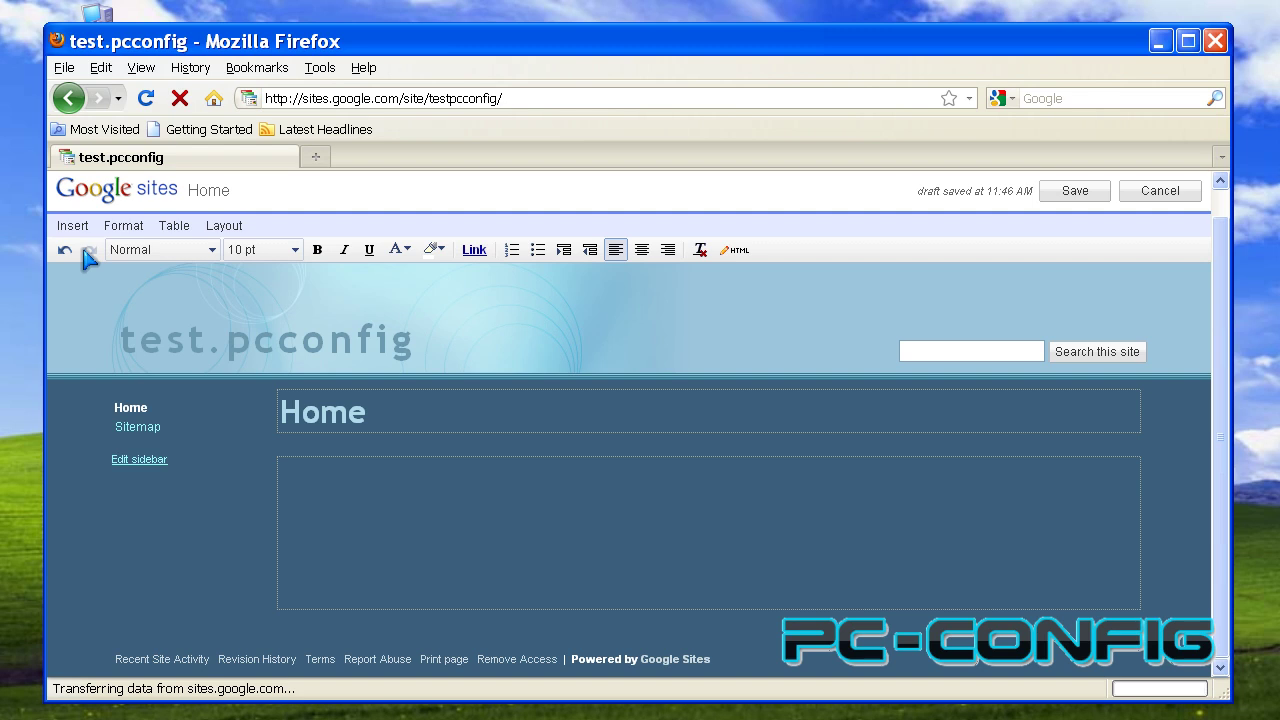
click(157, 256)
click(157, 256)
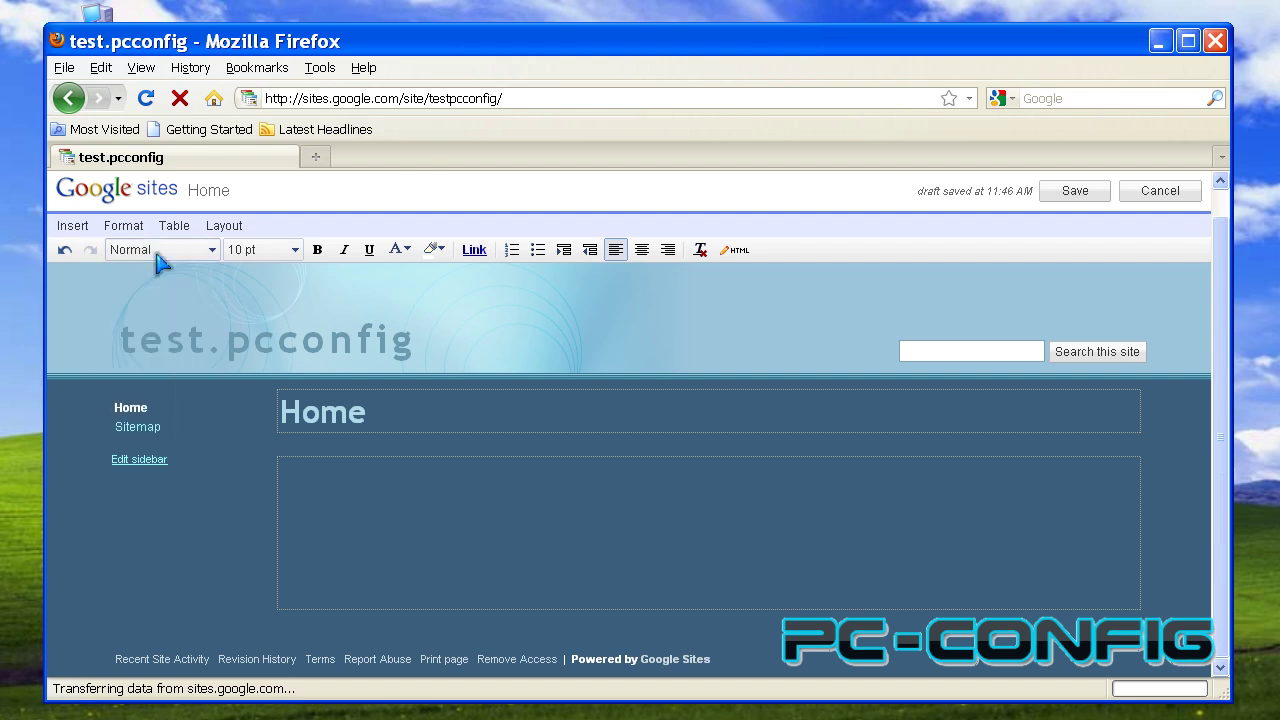